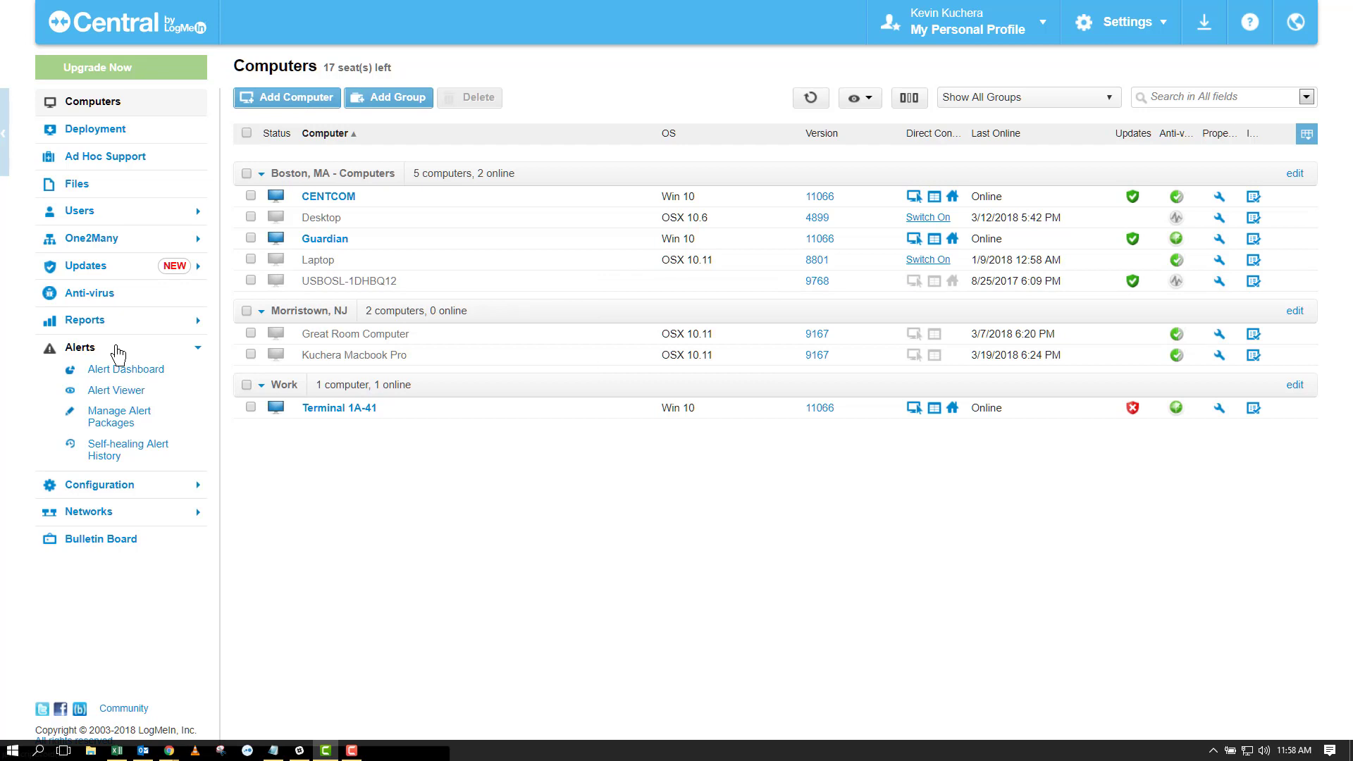
Step: Go through Alert Dashboard and Alert Viewer to the Manage Alert Packages list
click(166, 371)
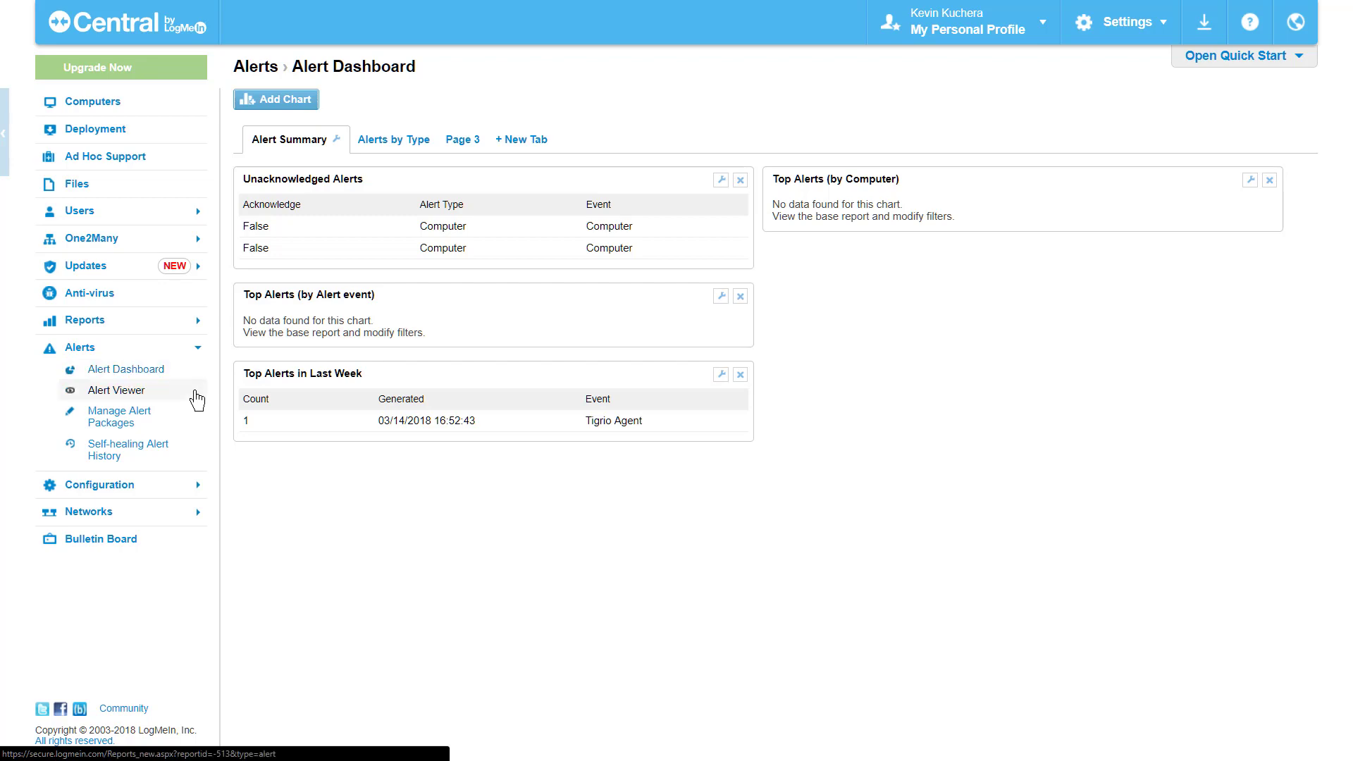
click(196, 400)
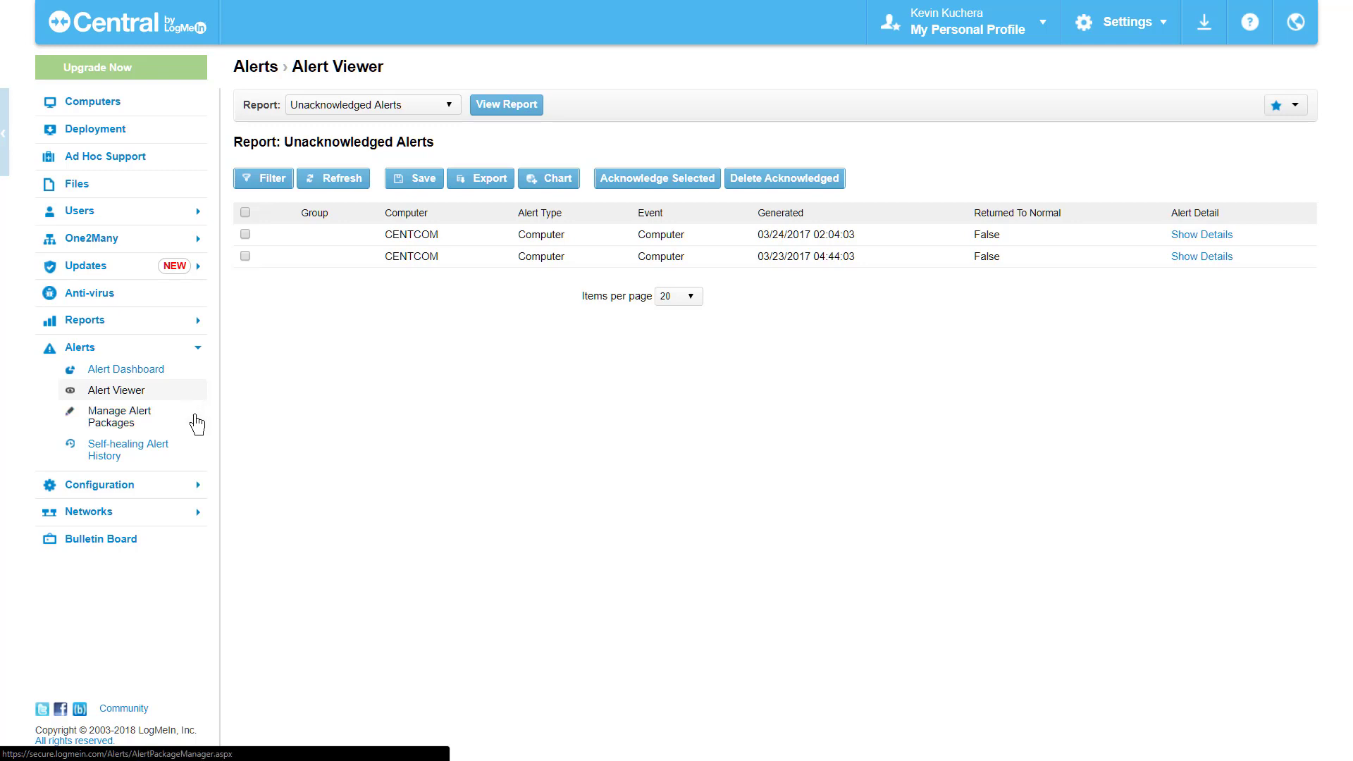
click(197, 424)
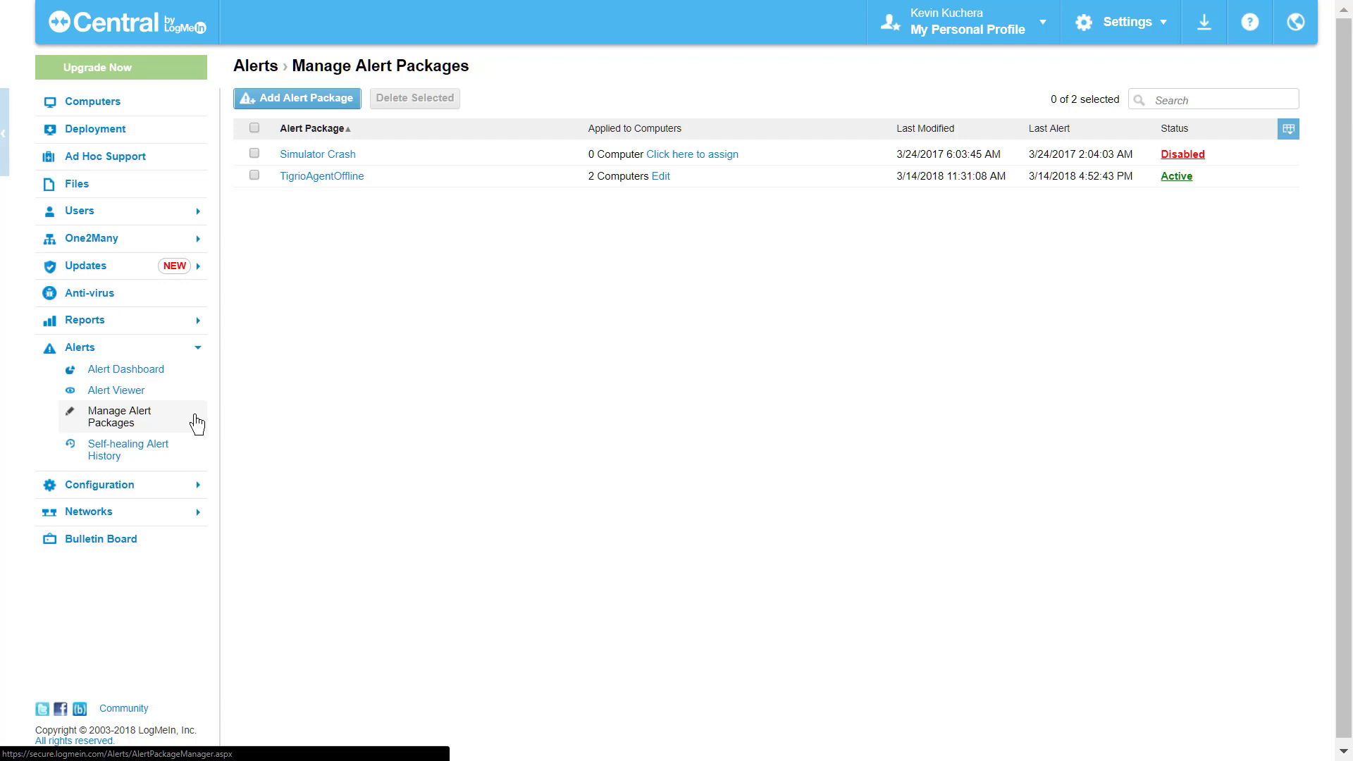
Step: Add a new alert package and rename it from the default to 'Standard Server Alert'
click(310, 105)
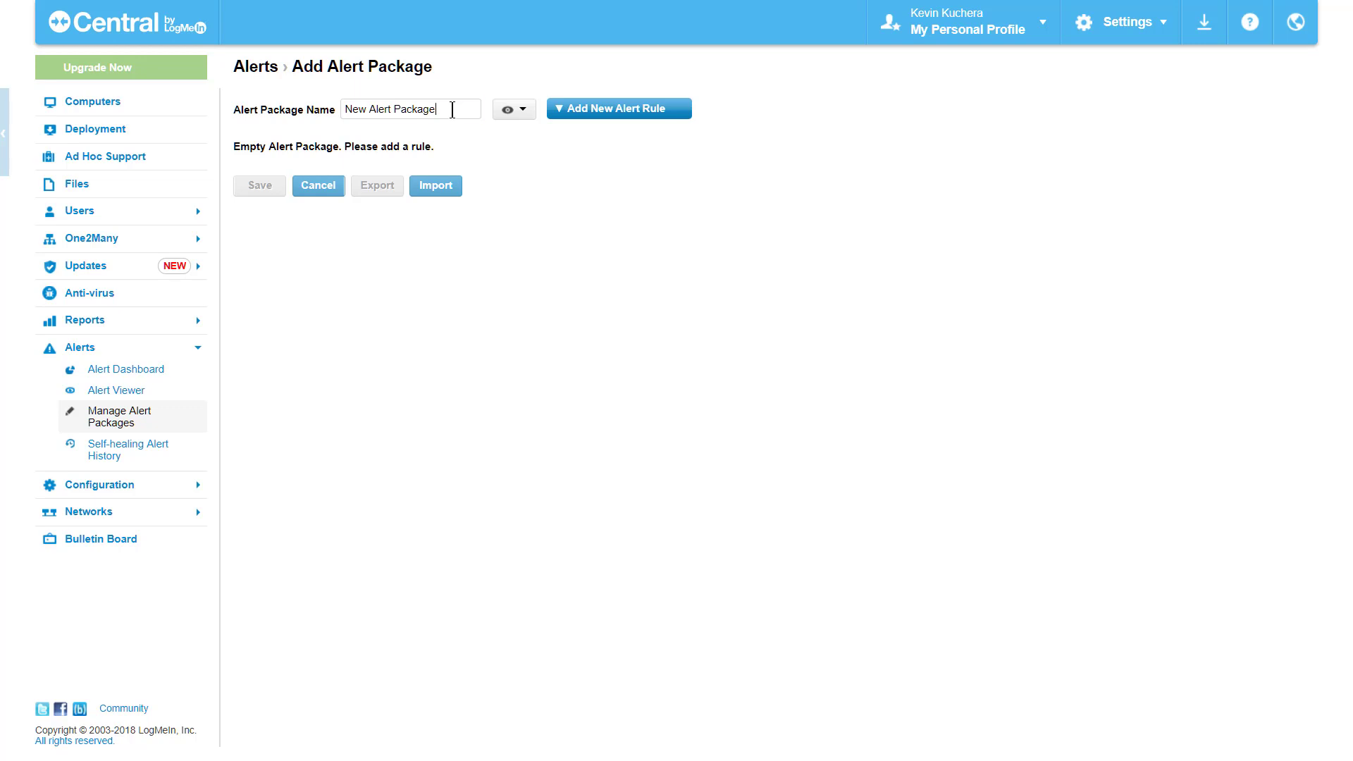
click(452, 110)
drag(452, 110, 318, 114)
key(BackSpace)
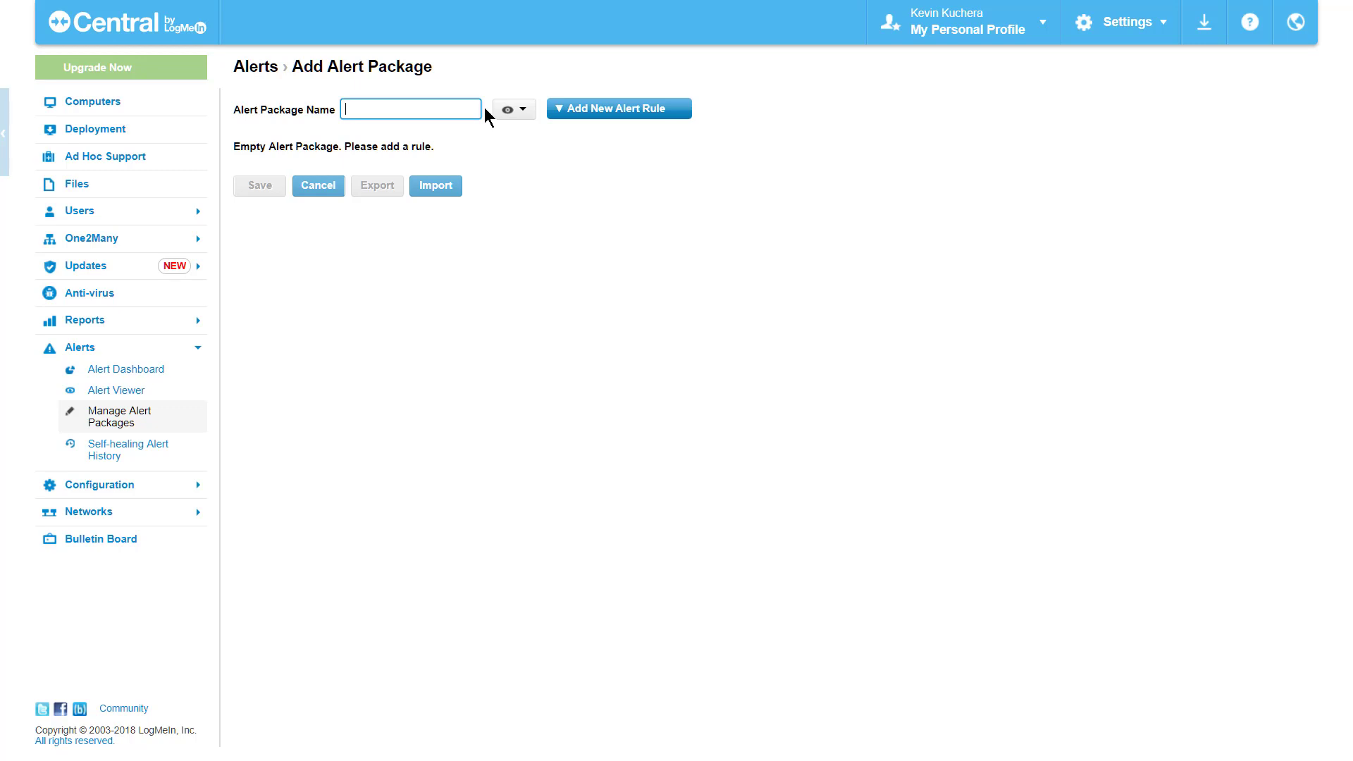
text(Standard S)
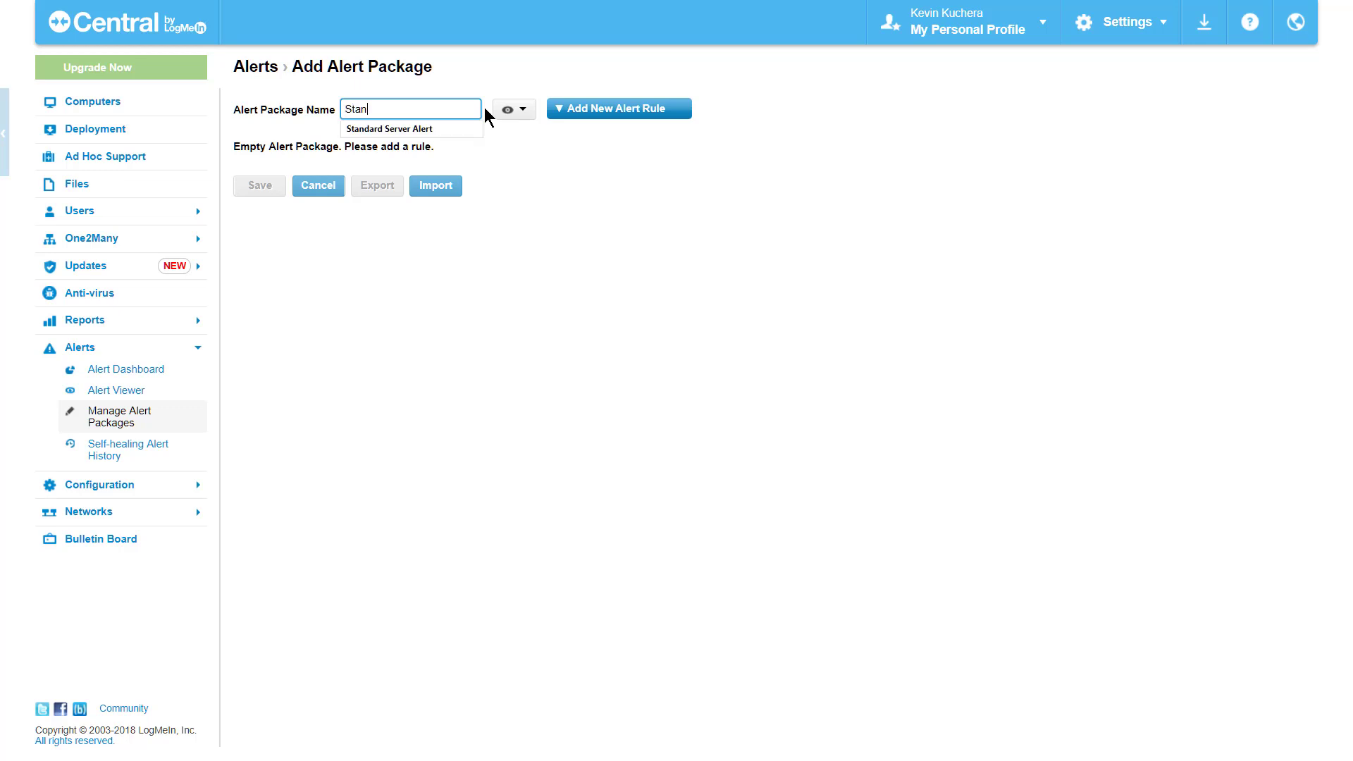
text(erver Alert)
click(574, 114)
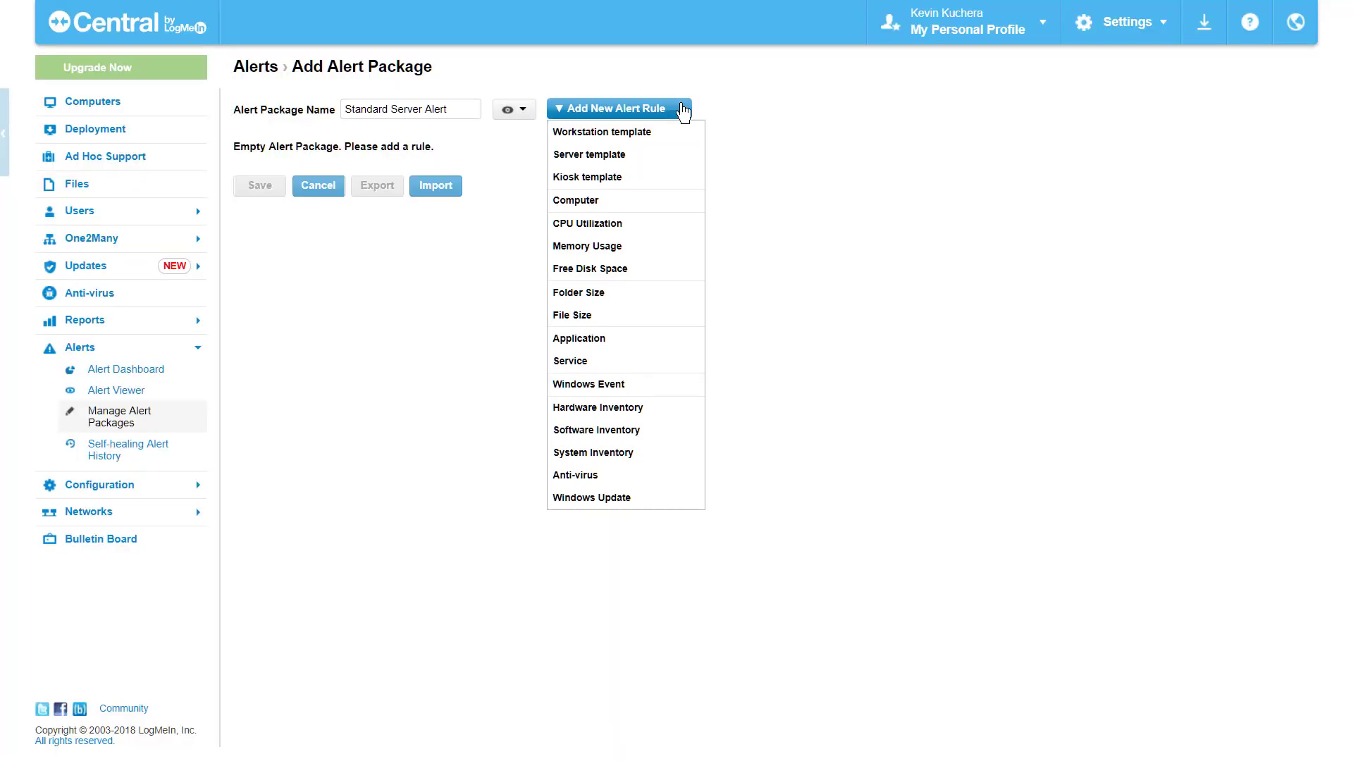
Step: Load the Server template rules and delete the Software Inventory - Uninstalled rule
click(669, 156)
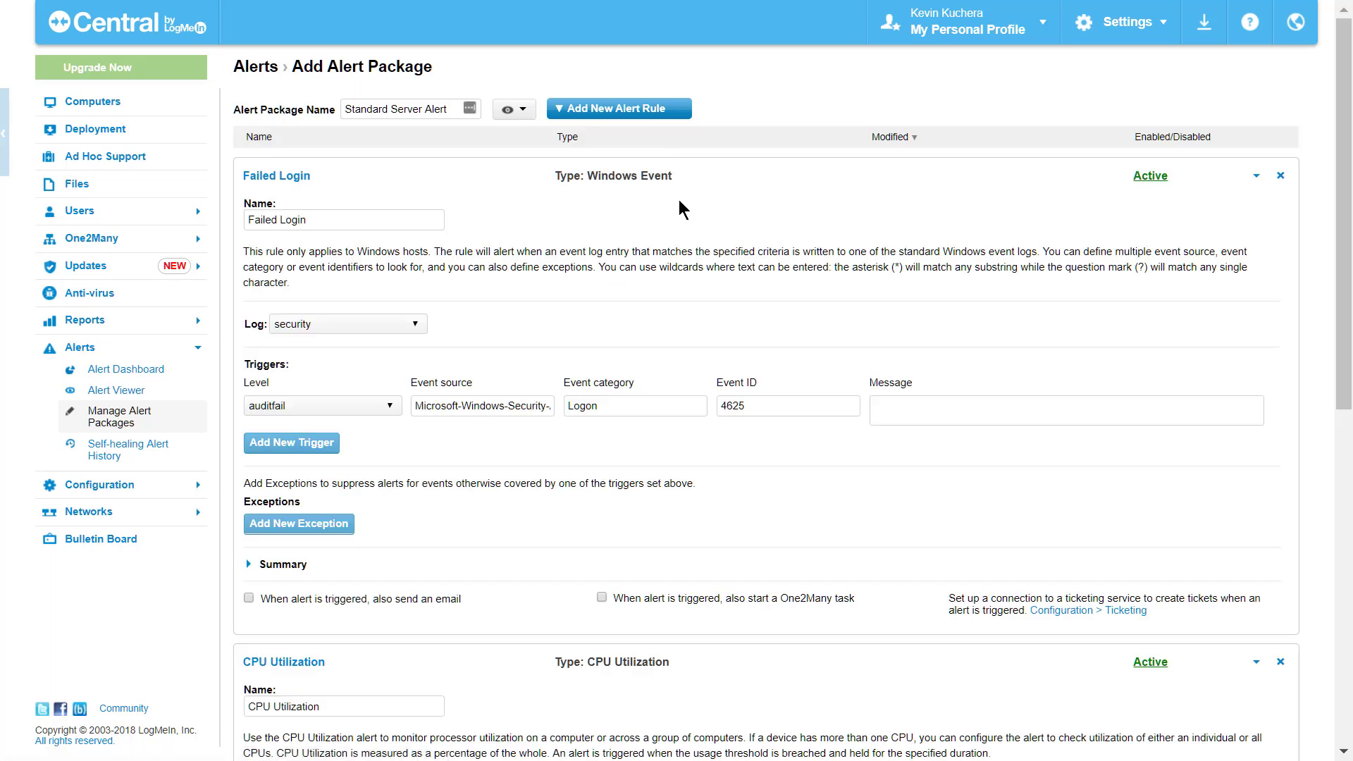
scroll(678, 201, down, 2)
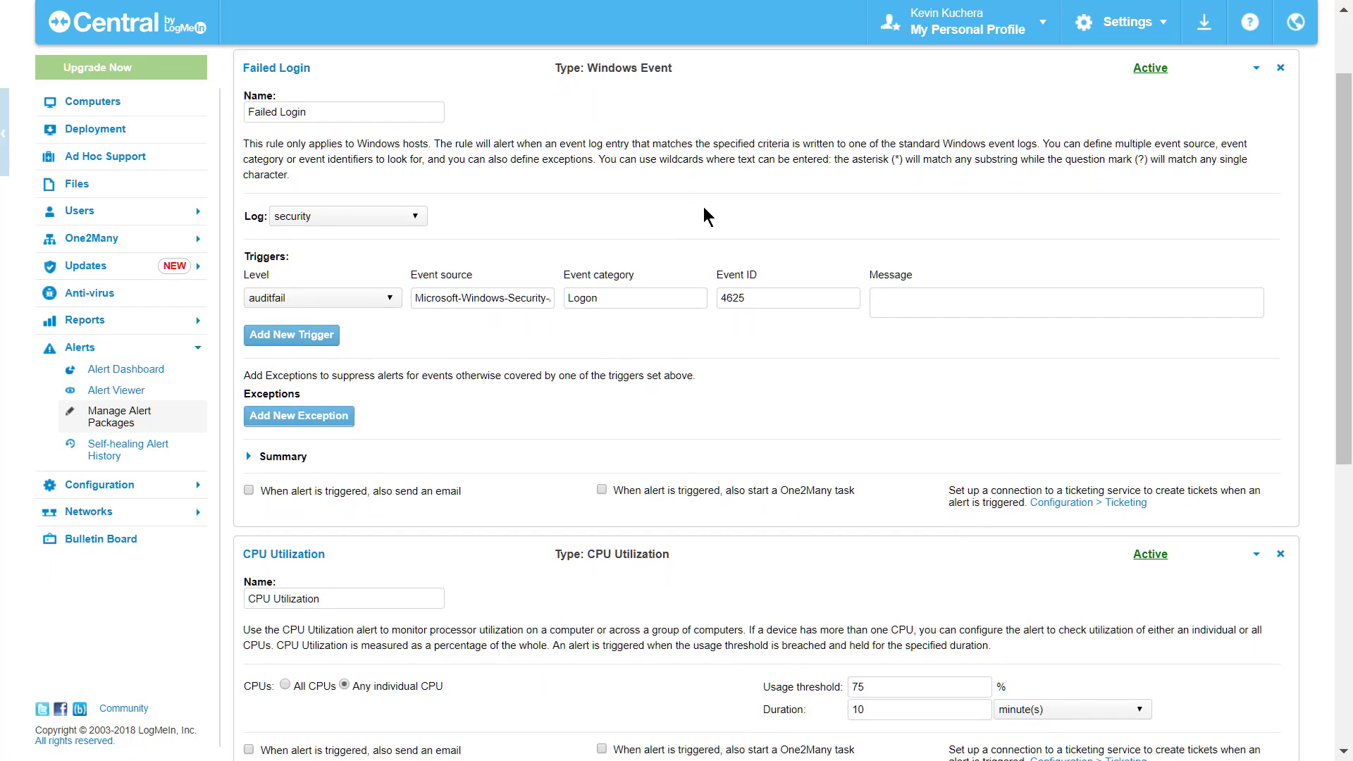
scroll(742, 213, down, 2)
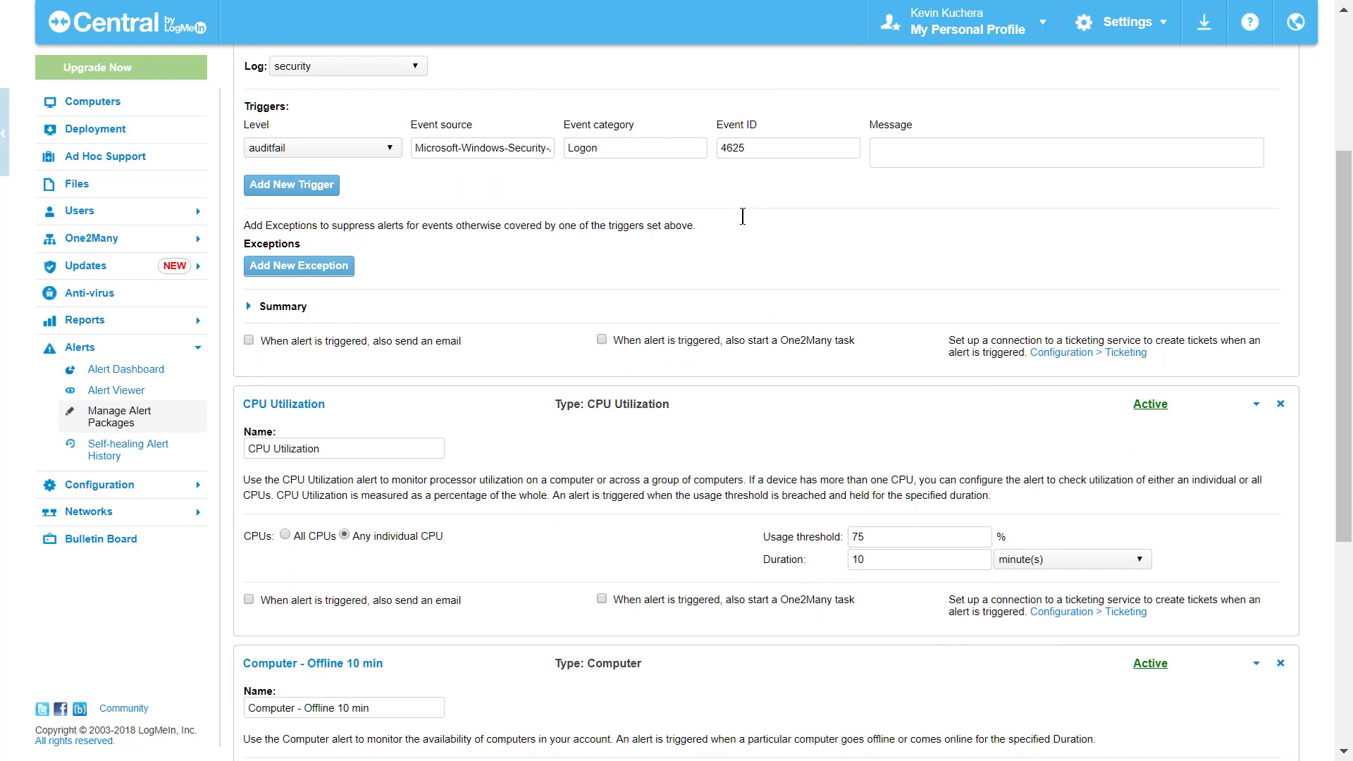
scroll(742, 217, down, 3)
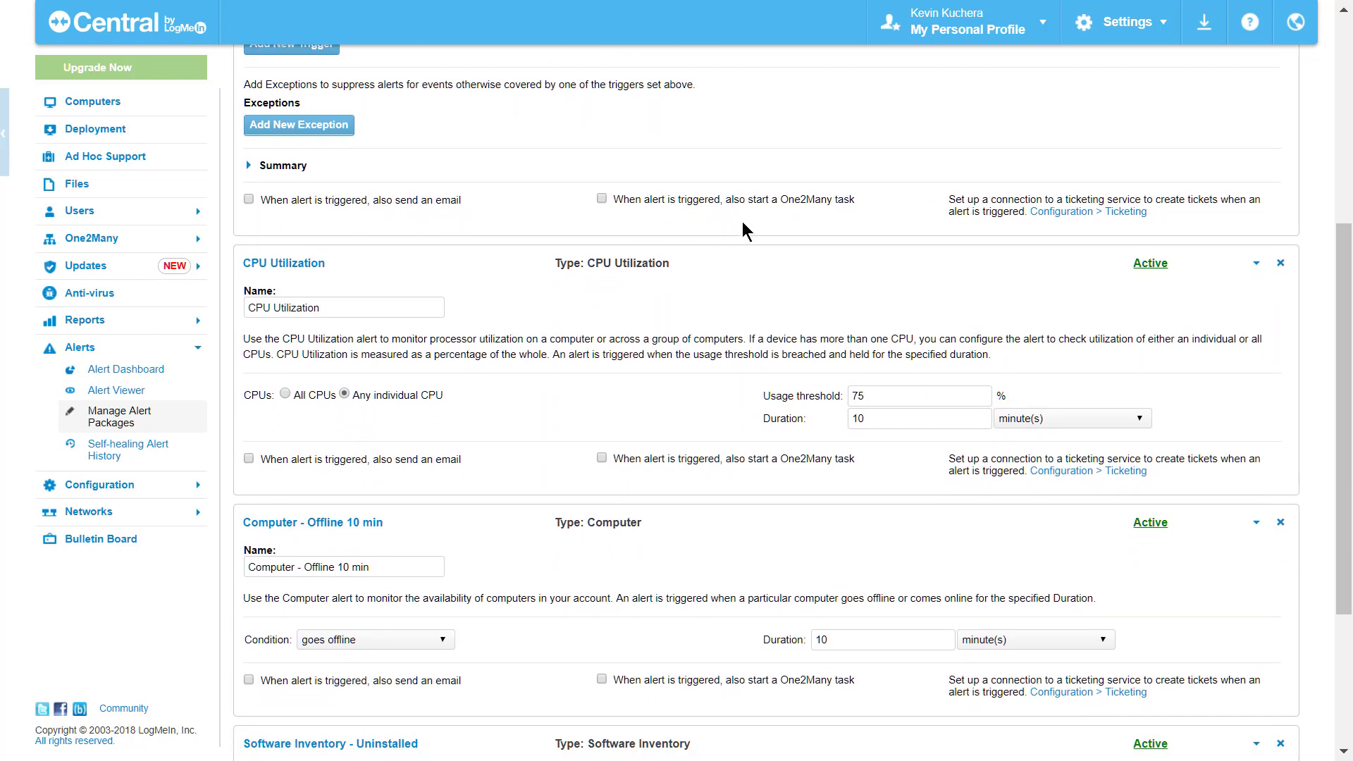
scroll(742, 226, down, 2)
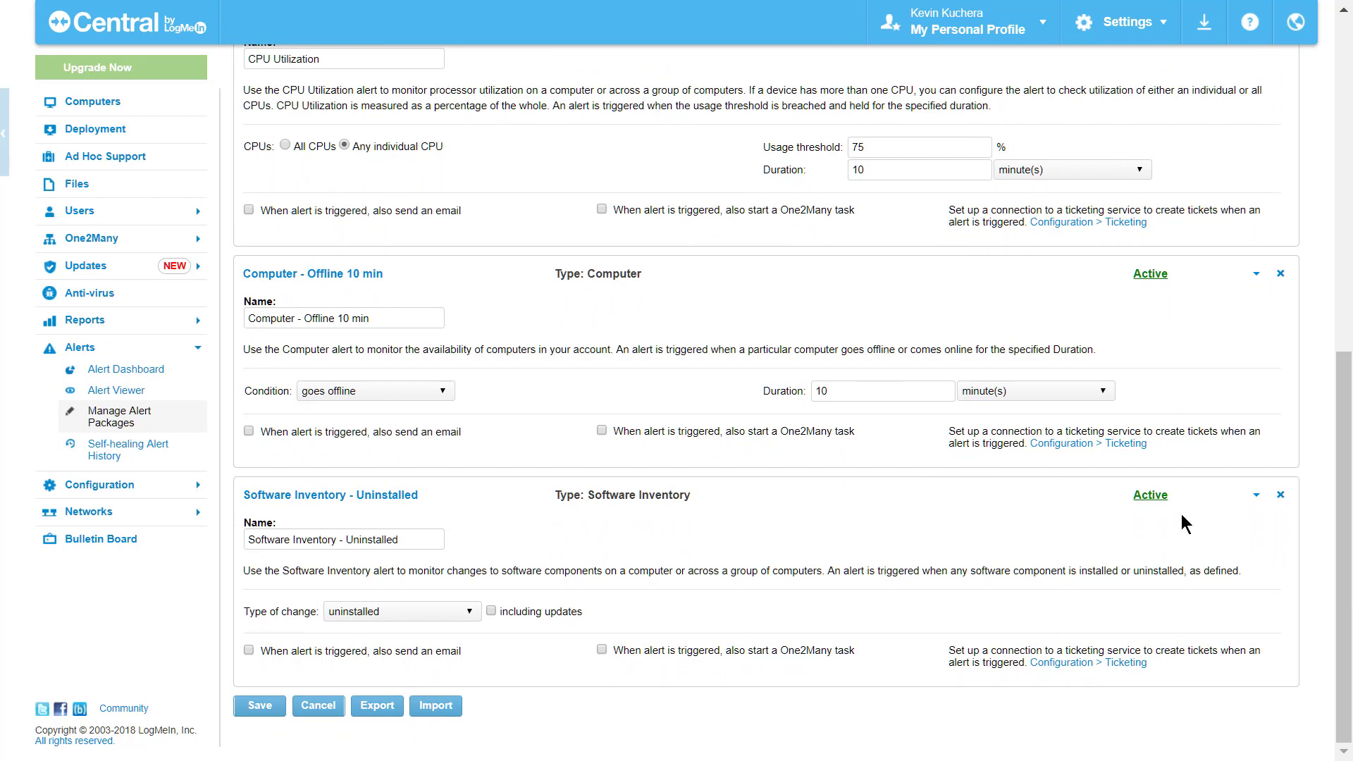
click(1281, 495)
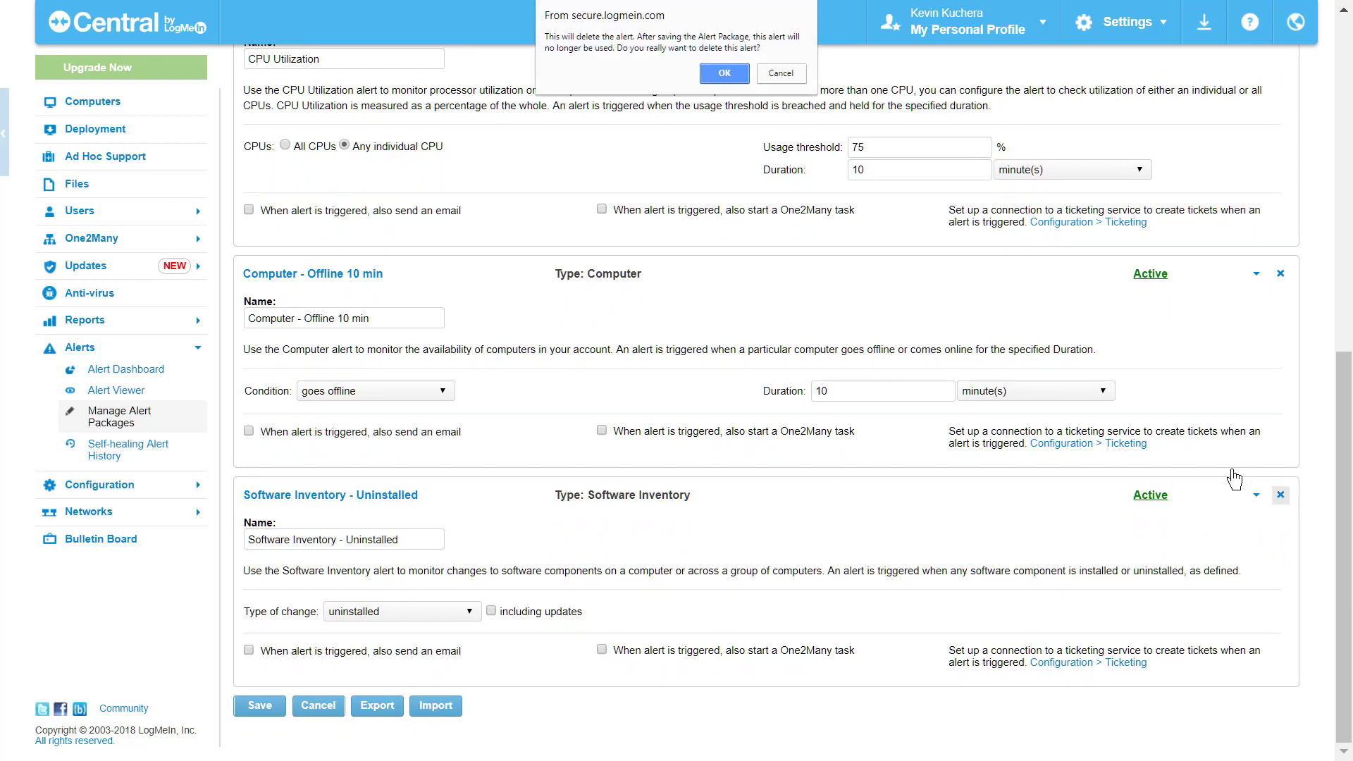
click(727, 78)
scroll(785, 175, up, 4)
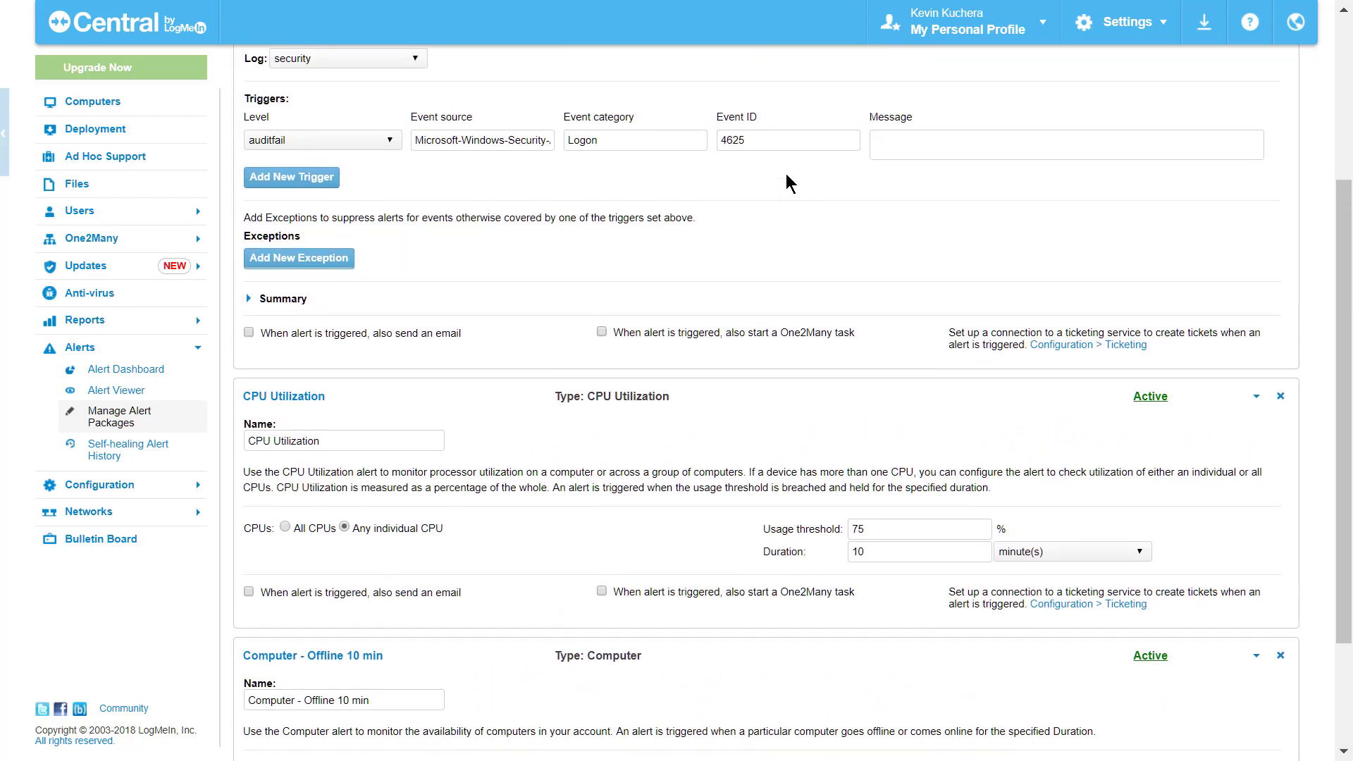
scroll(785, 173, up, 2)
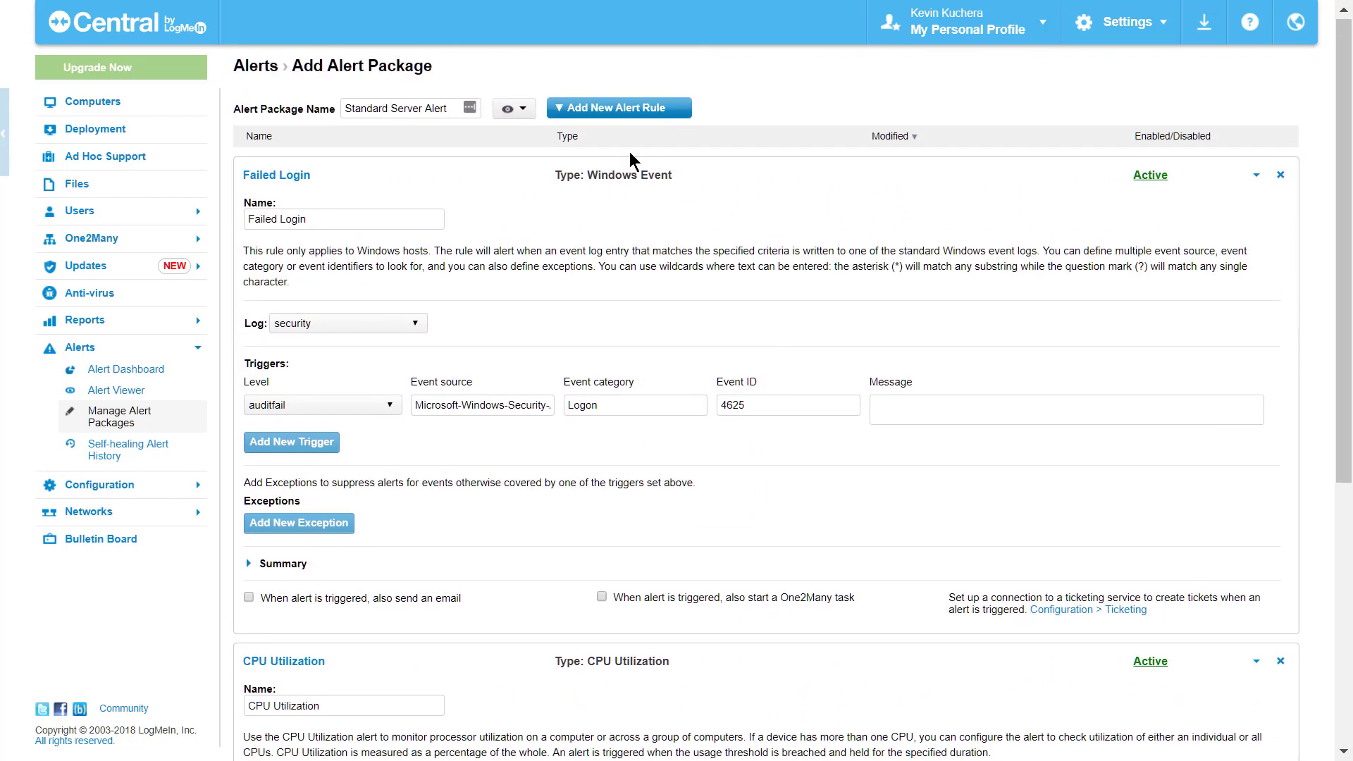
Step: Add a Free Disk Space rule and save the Standard Server Alert package
click(562, 110)
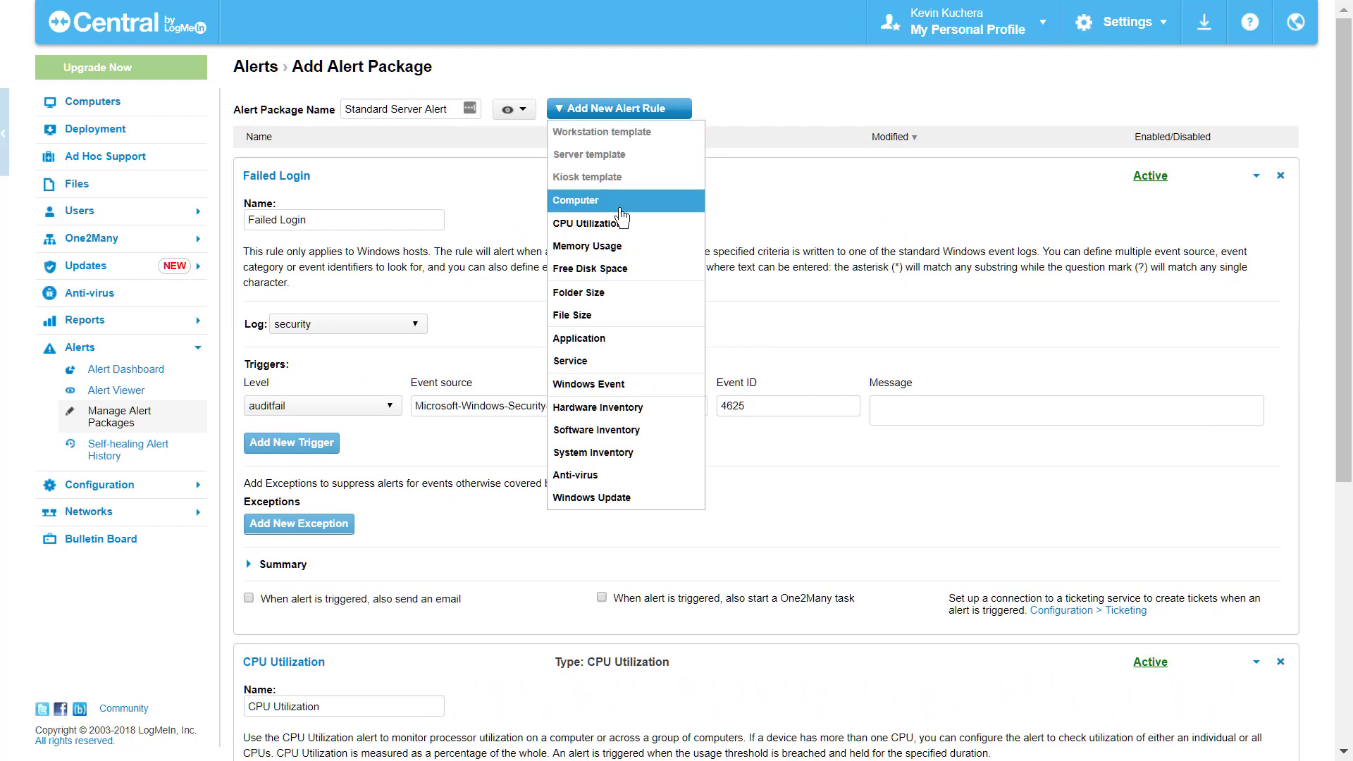
click(608, 268)
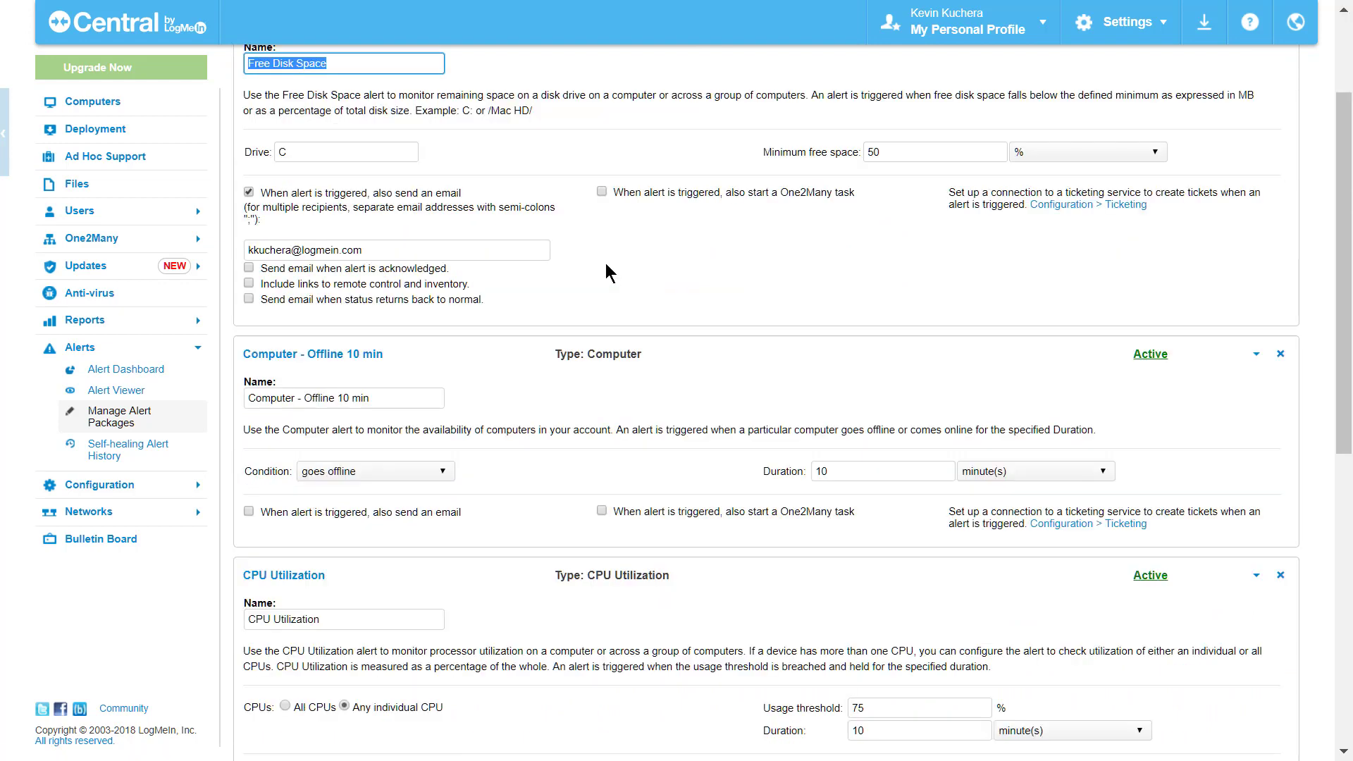
scroll(606, 274, down, 5)
scroll(525, 345, down, 5)
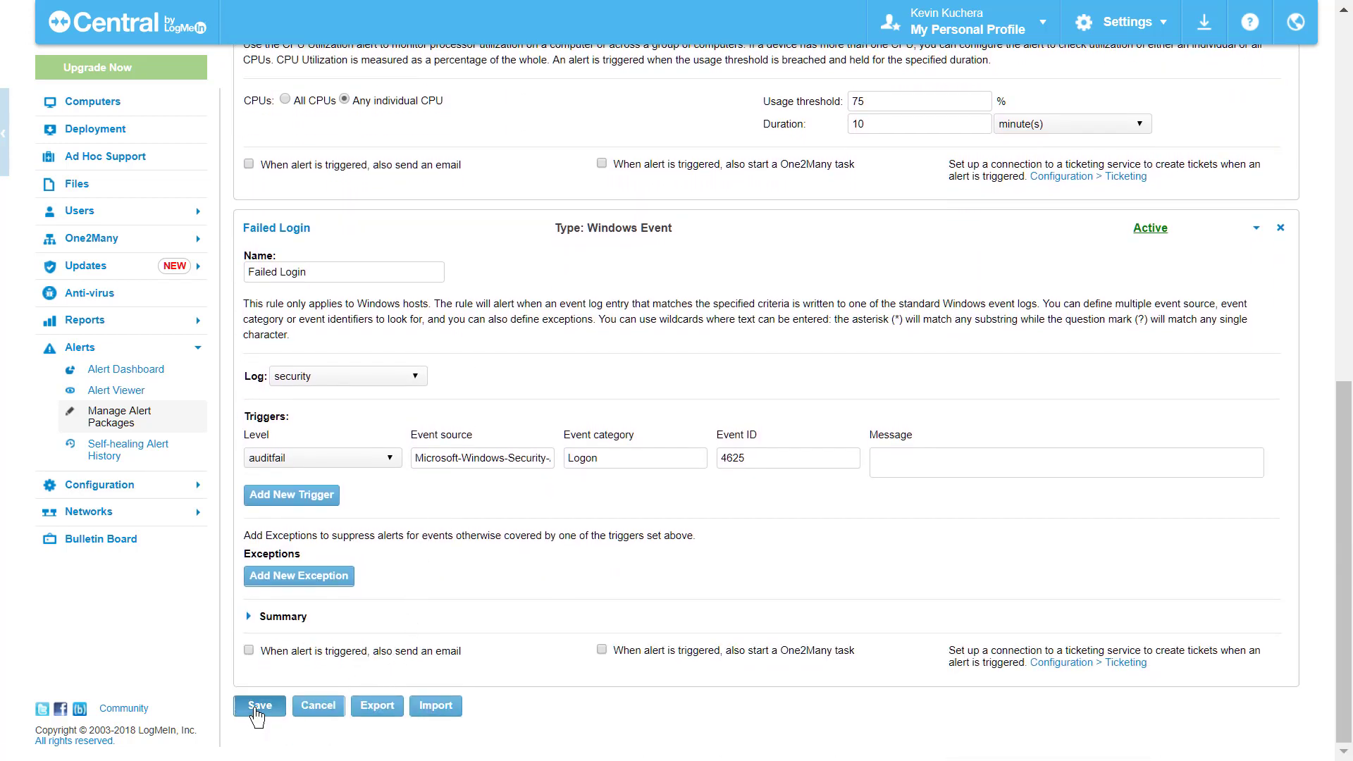
click(255, 711)
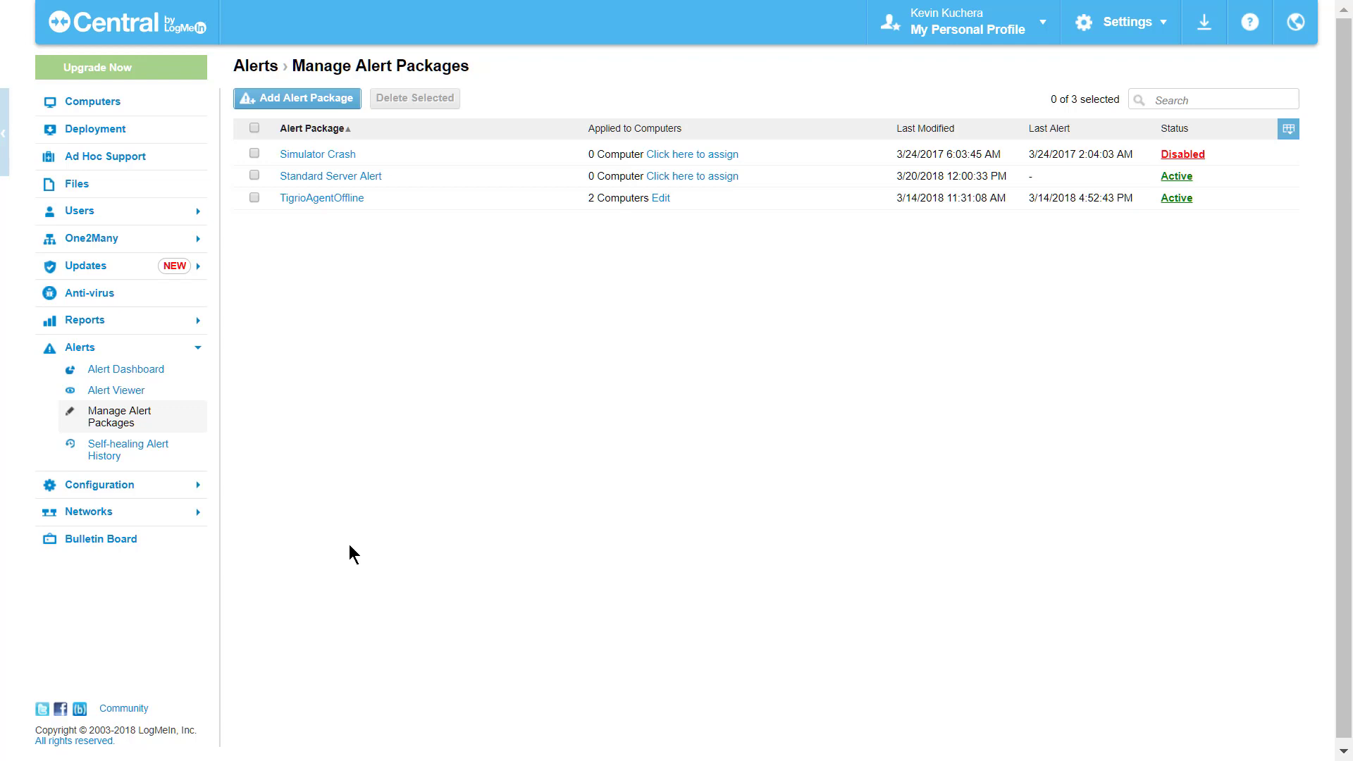
Step: Start another alert package and add a CPU Utilization rule to it
click(303, 102)
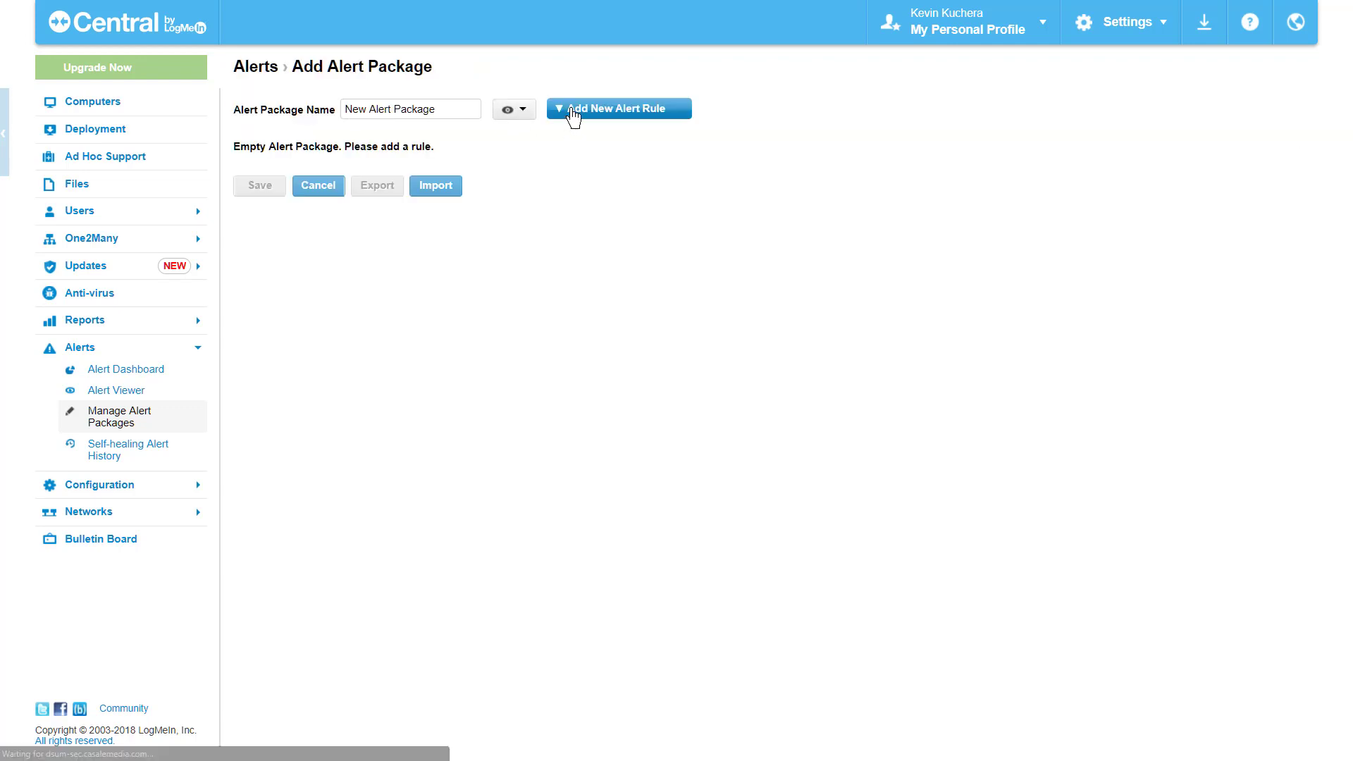
click(573, 112)
click(585, 223)
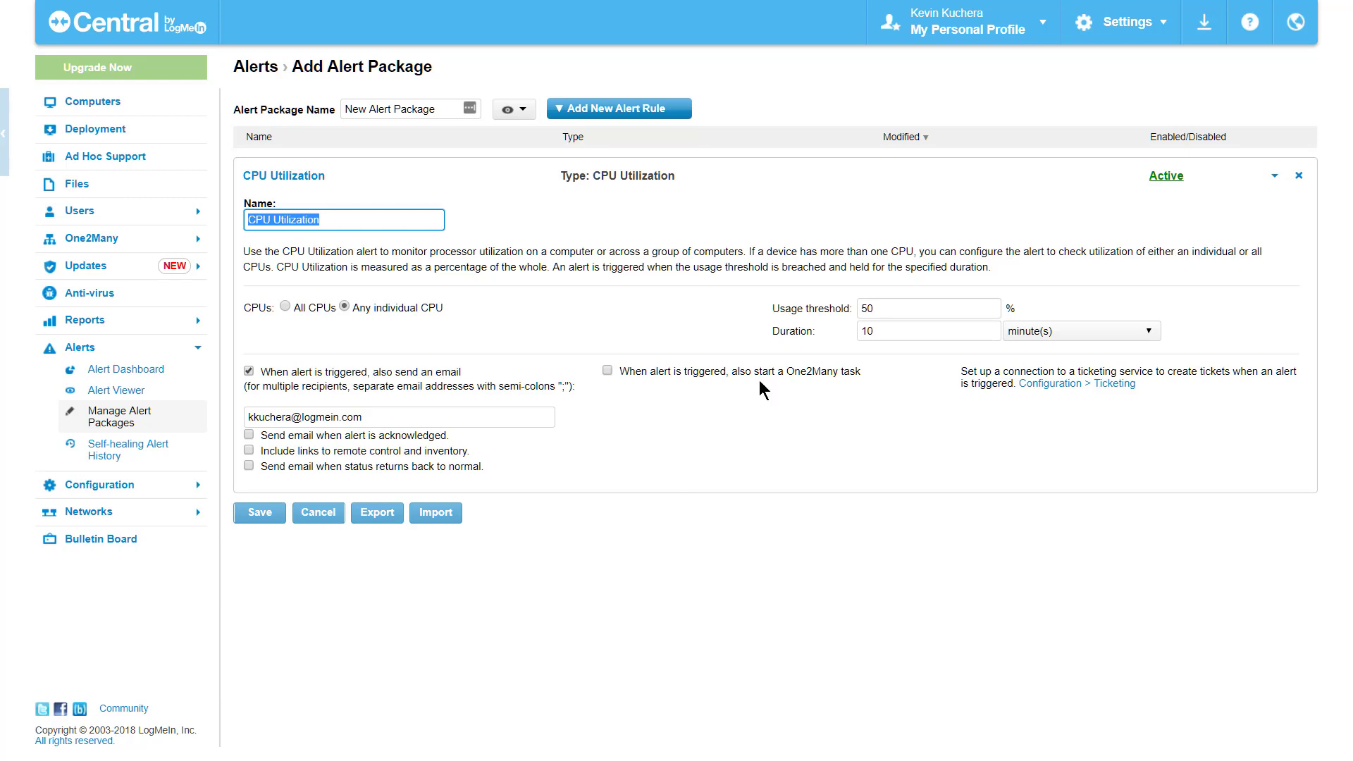
Step: Set the CPU Utilization rule to a 75% usage threshold over 7 minutes
drag(883, 307, 832, 310)
text(75)
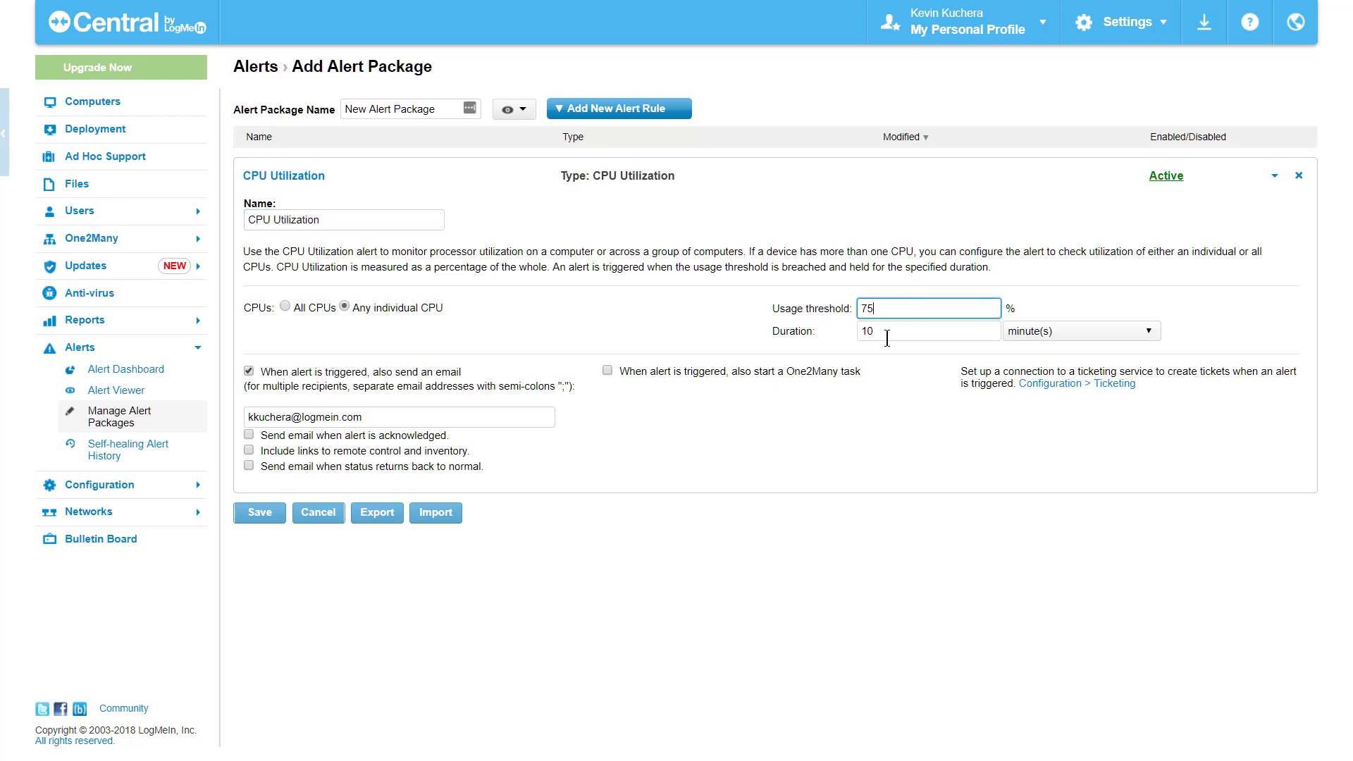
drag(887, 338, 843, 336)
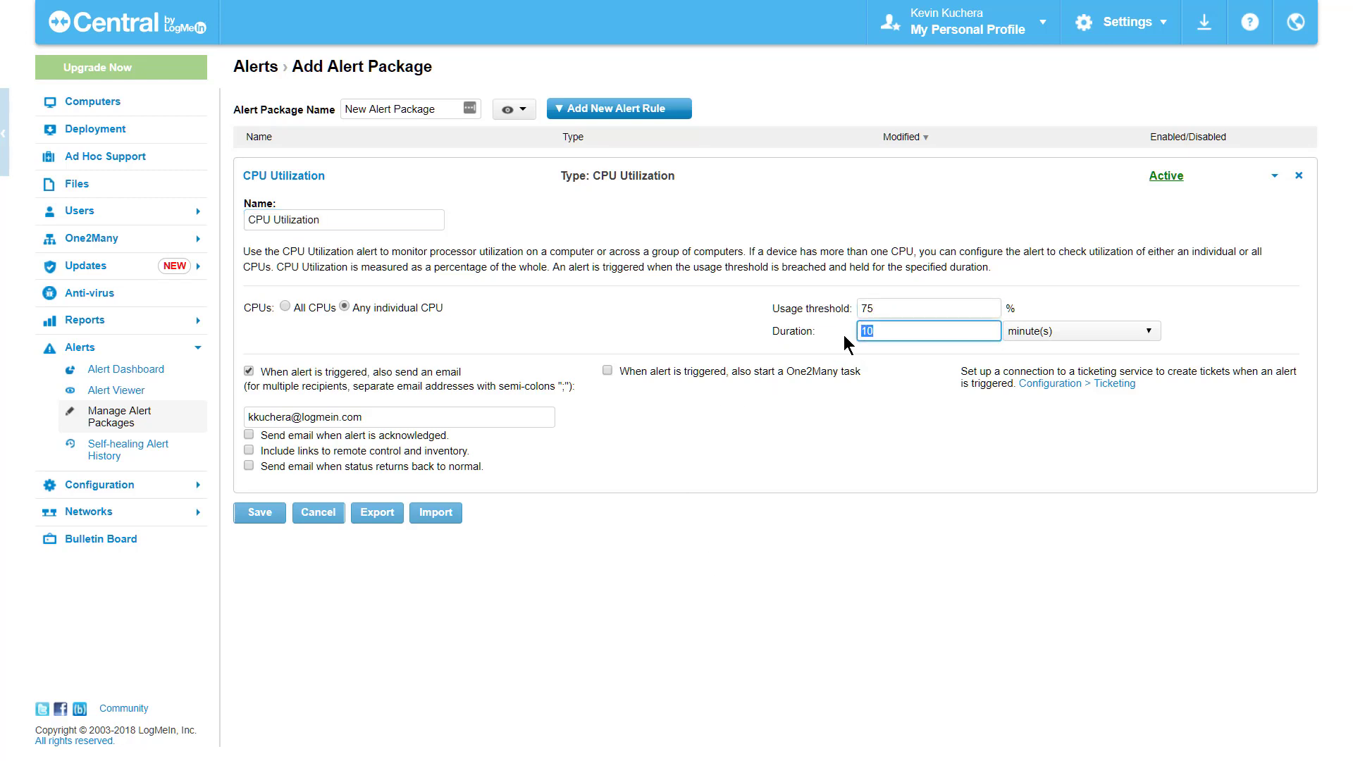
text(7)
click(814, 534)
Step: Append two extra email recipients, then erase the recipient list completely
click(381, 418)
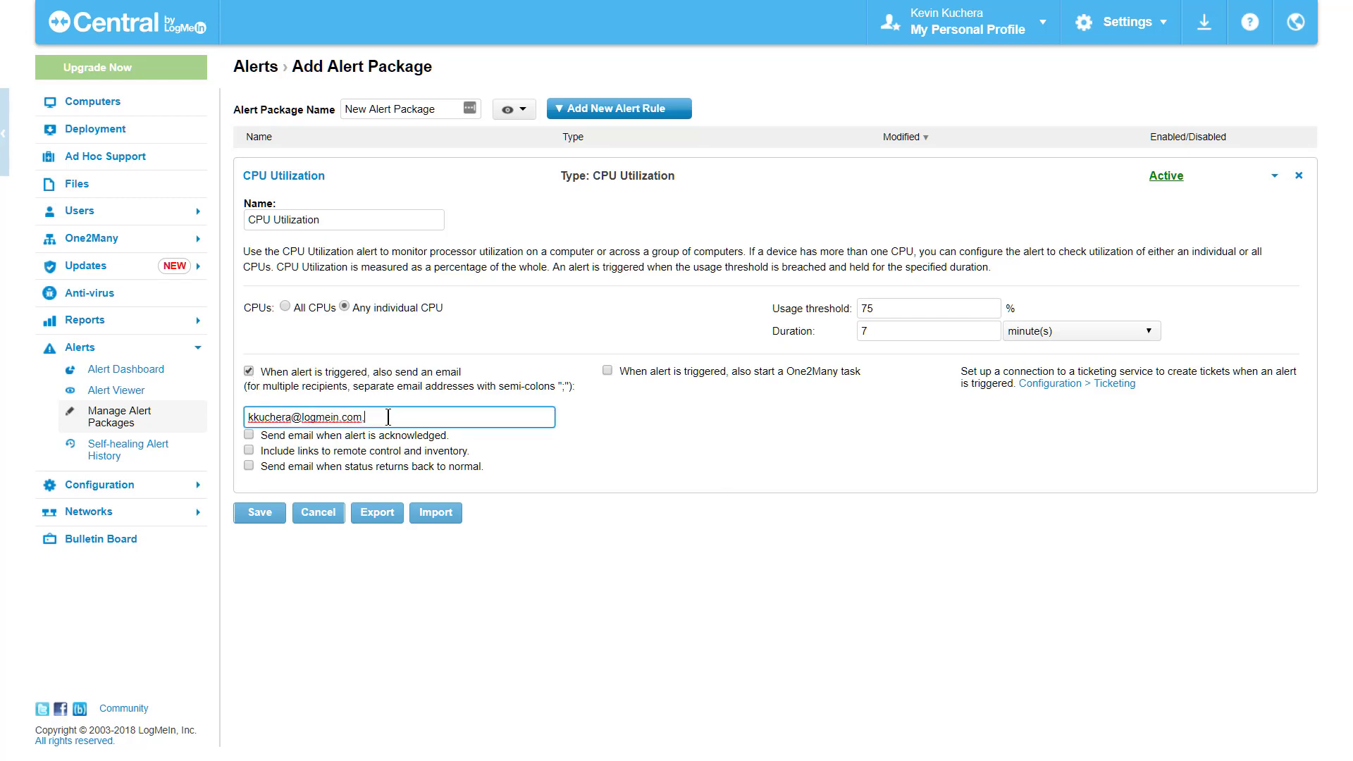
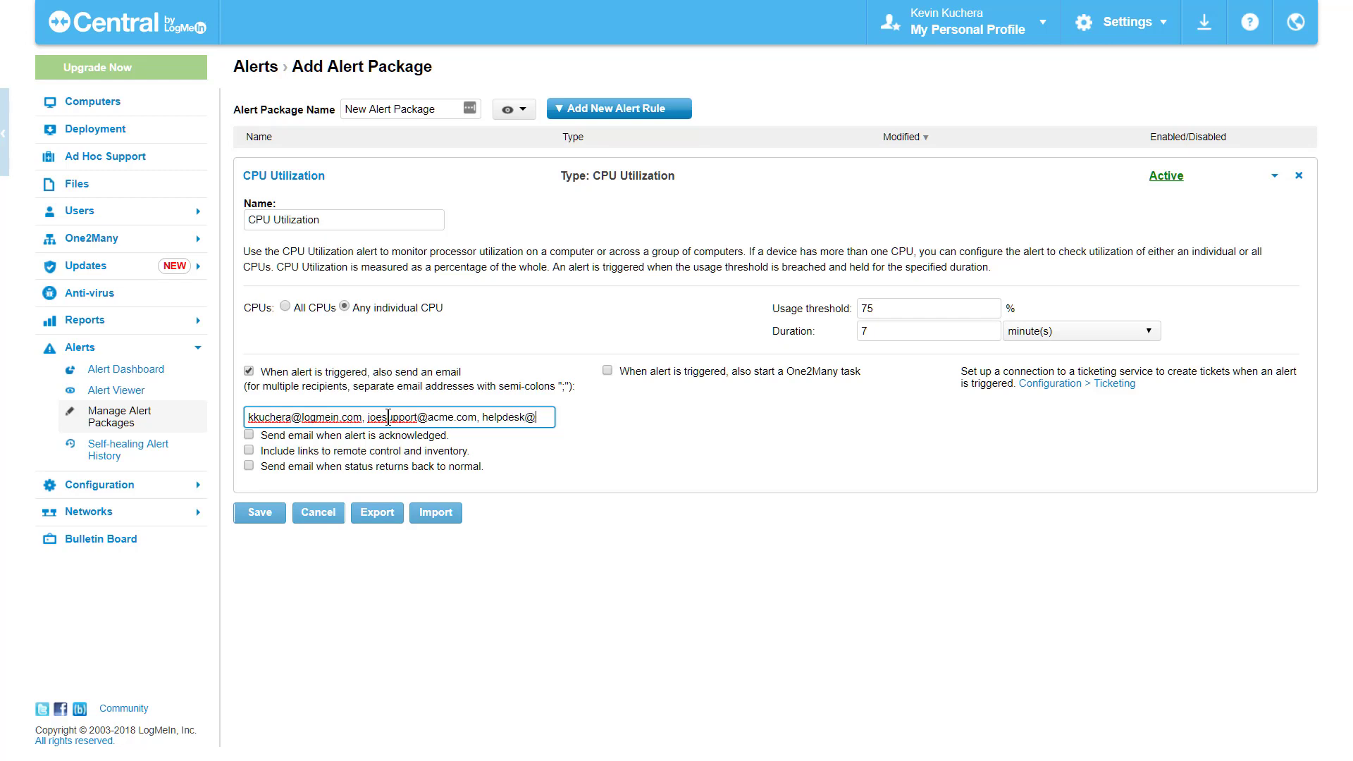
text(helpdes)
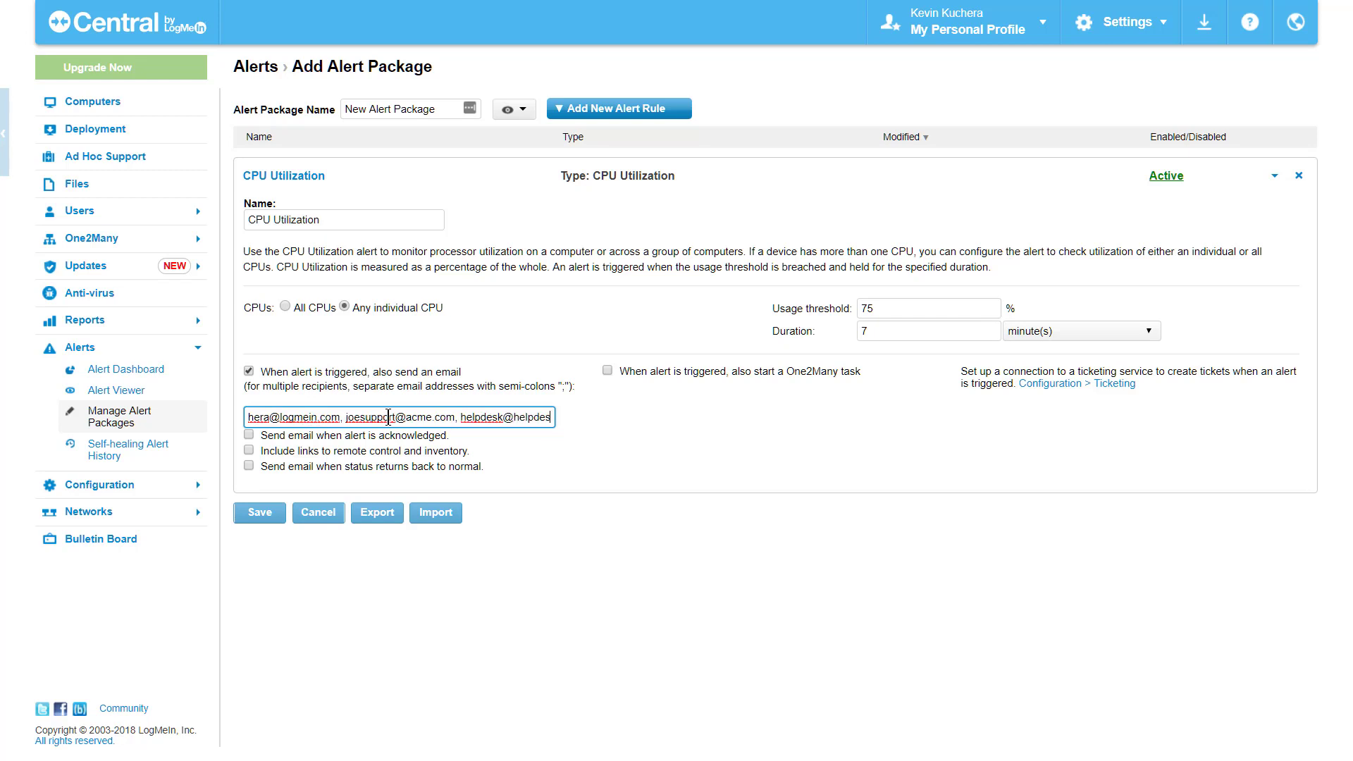
text(k)
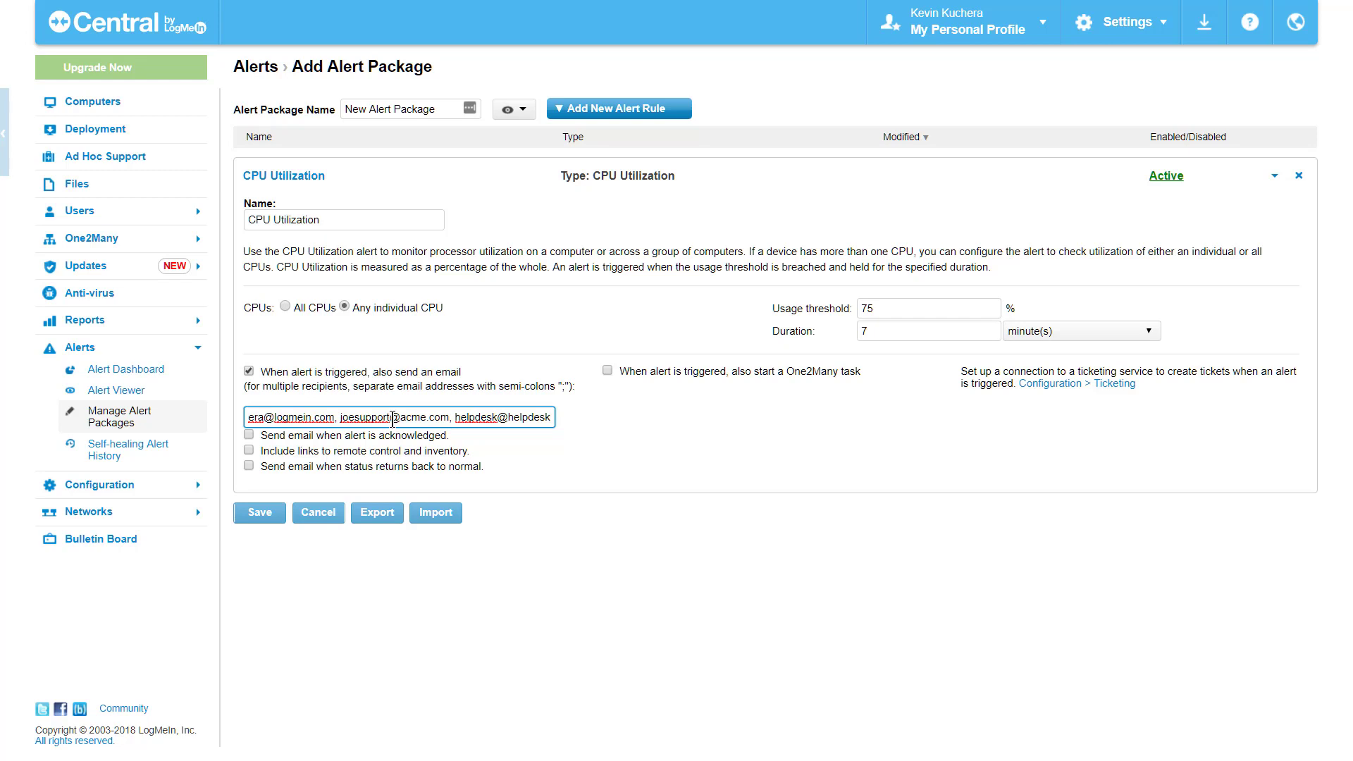
key(BackSpace)
key(BackSpace)
key(BackSpace)
key(BackSpace)
key(BackSpace)
key(BackSpace)
key(BackSpace)
key(BackSpace)
key(BackSpace)
key(BackSpace)
key(BackSpace)
key(BackSpace)
key(BackSpace)
key(BackSpace)
key(BackSpace)
key(BackSpace)
key(BackSpace)
key(BackSpace)
key(BackSpace)
key(BackSpace)
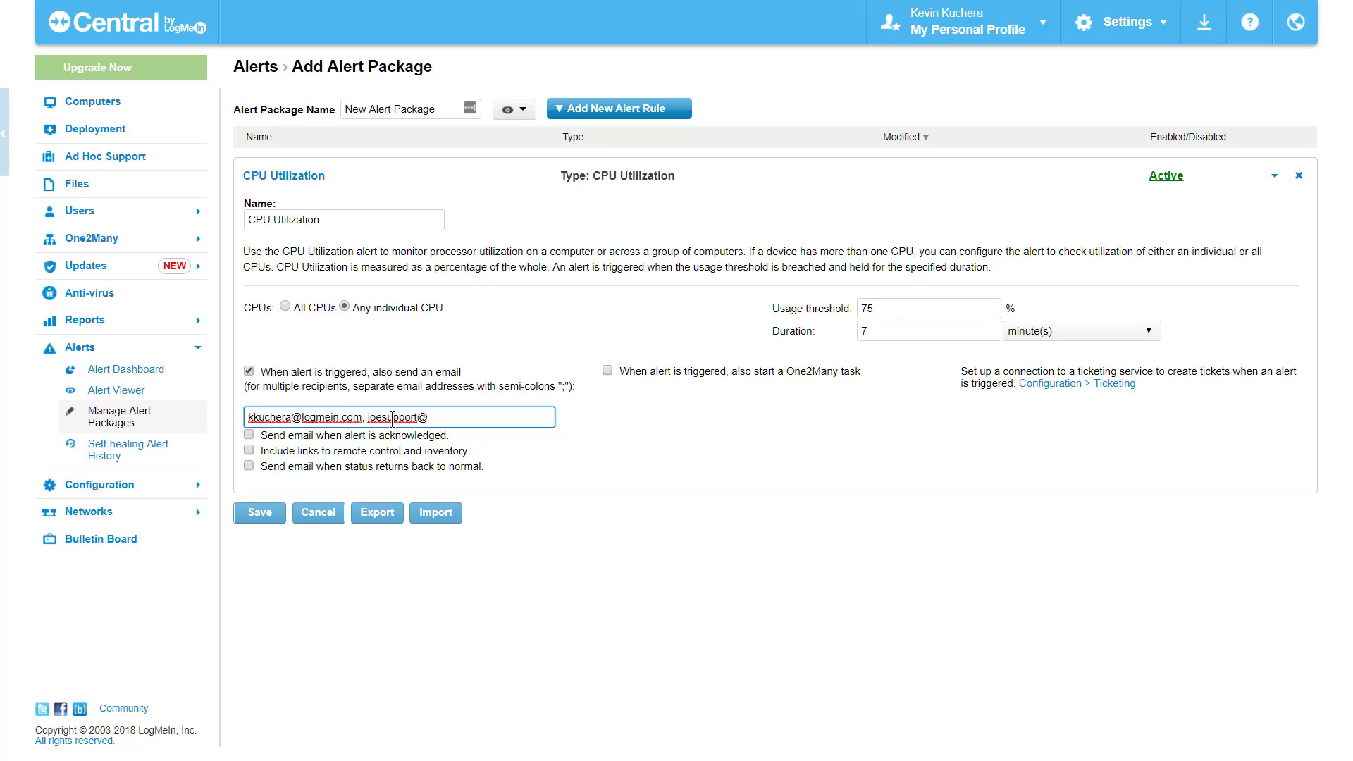
key(BackSpace)
key(BackSpace)
key(BackSpace)
key(BackSpace)
key(BackSpace)
key(BackSpace)
key(BackSpace)
key(BackSpace)
key(BackSpace)
key(BackSpace)
key(BackSpace)
key(BackSpace)
key(BackSpace)
key(BackSpace)
key(BackSpace)
key(BackSpace)
key(BackSpace)
key(BackSpace)
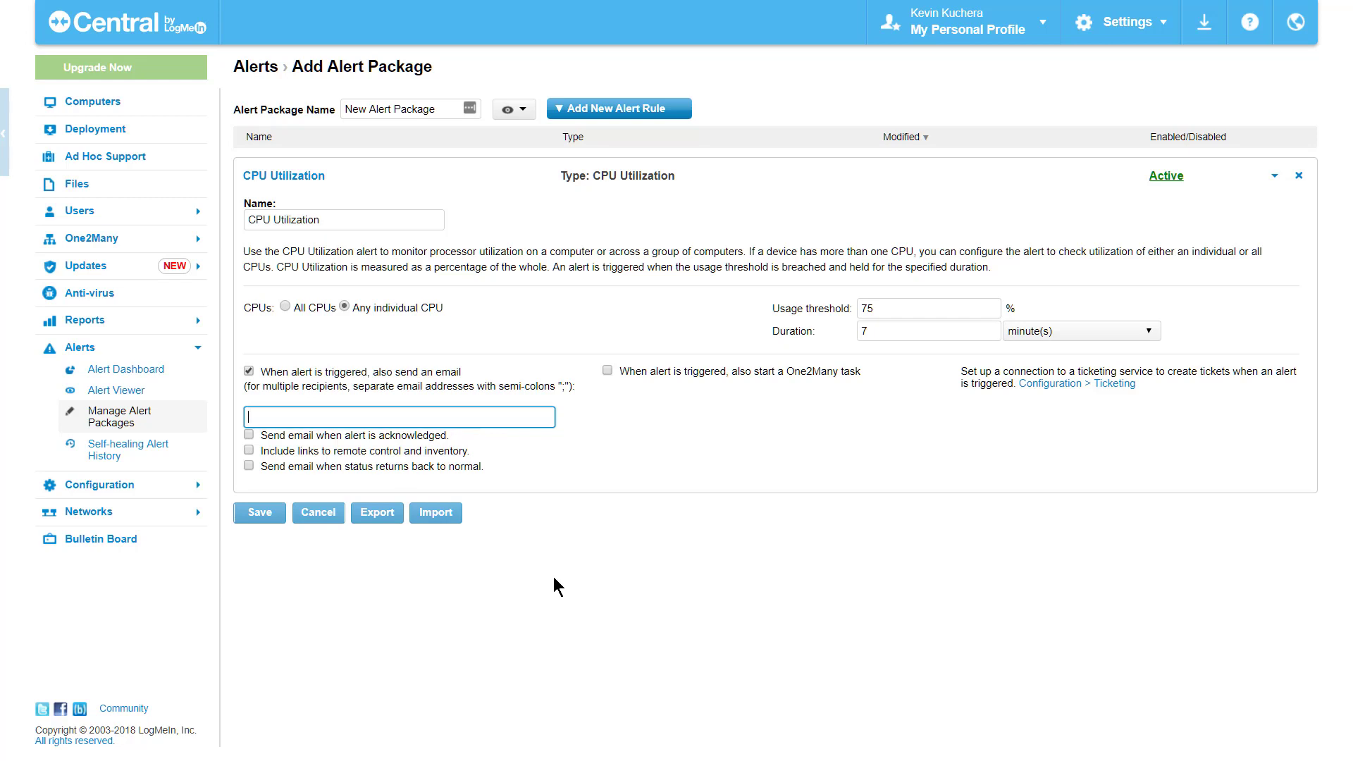
Step: Make the CPU Utilization alert also start the System Restart One2Many task
key(F10)
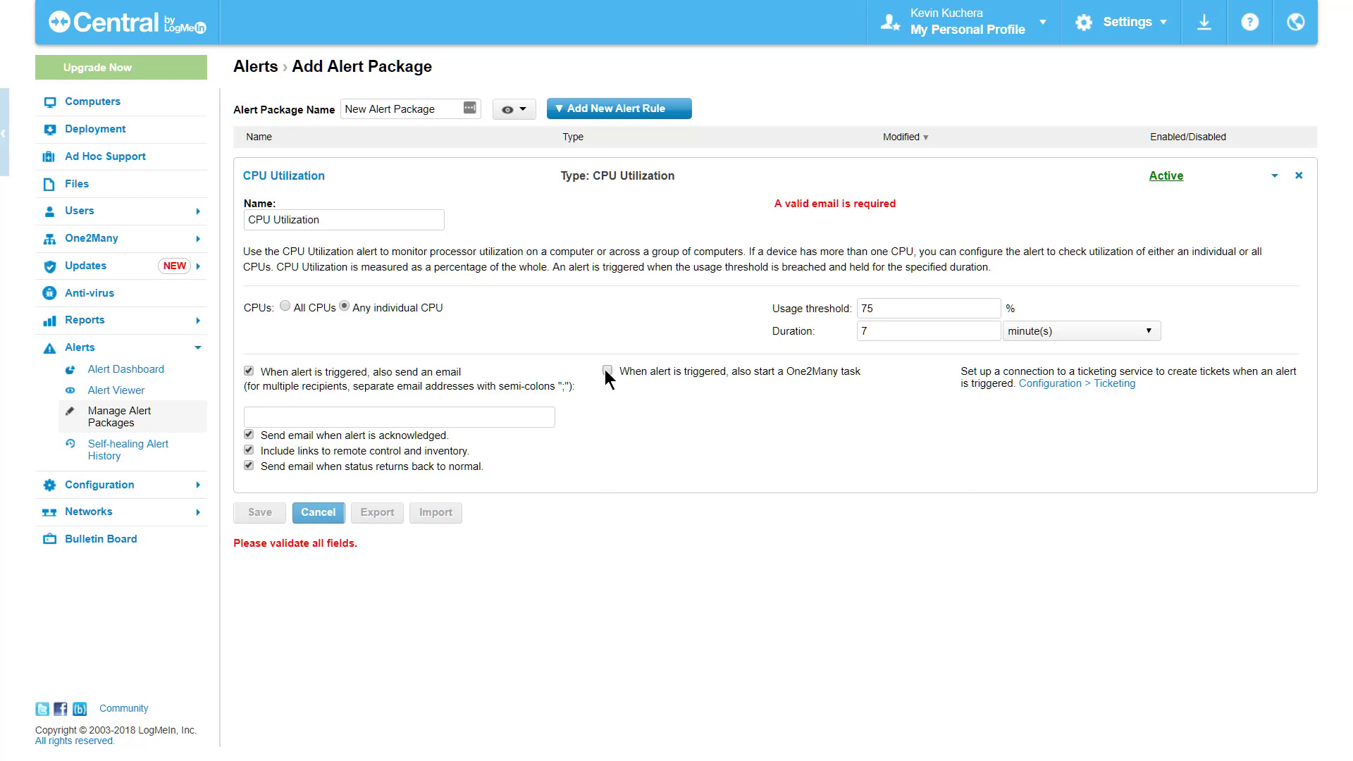
click(606, 372)
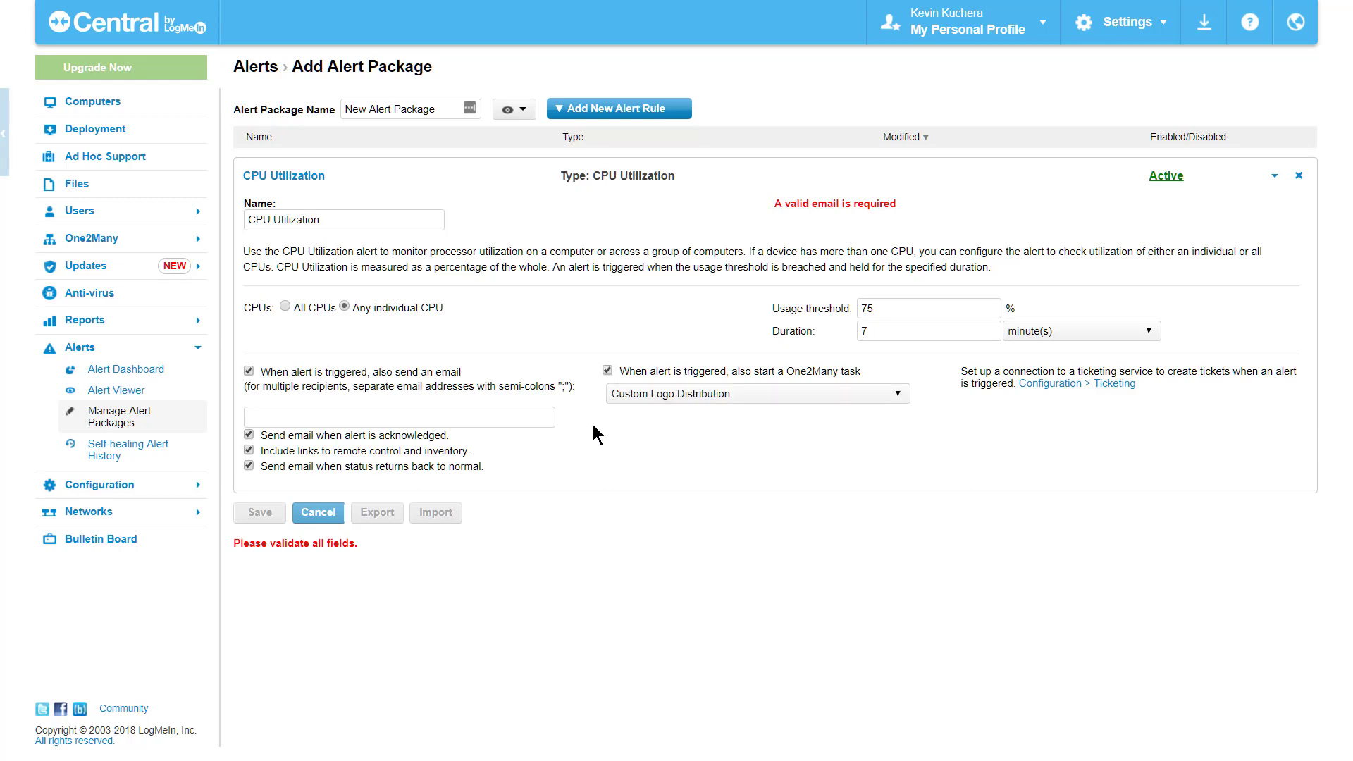
click(796, 403)
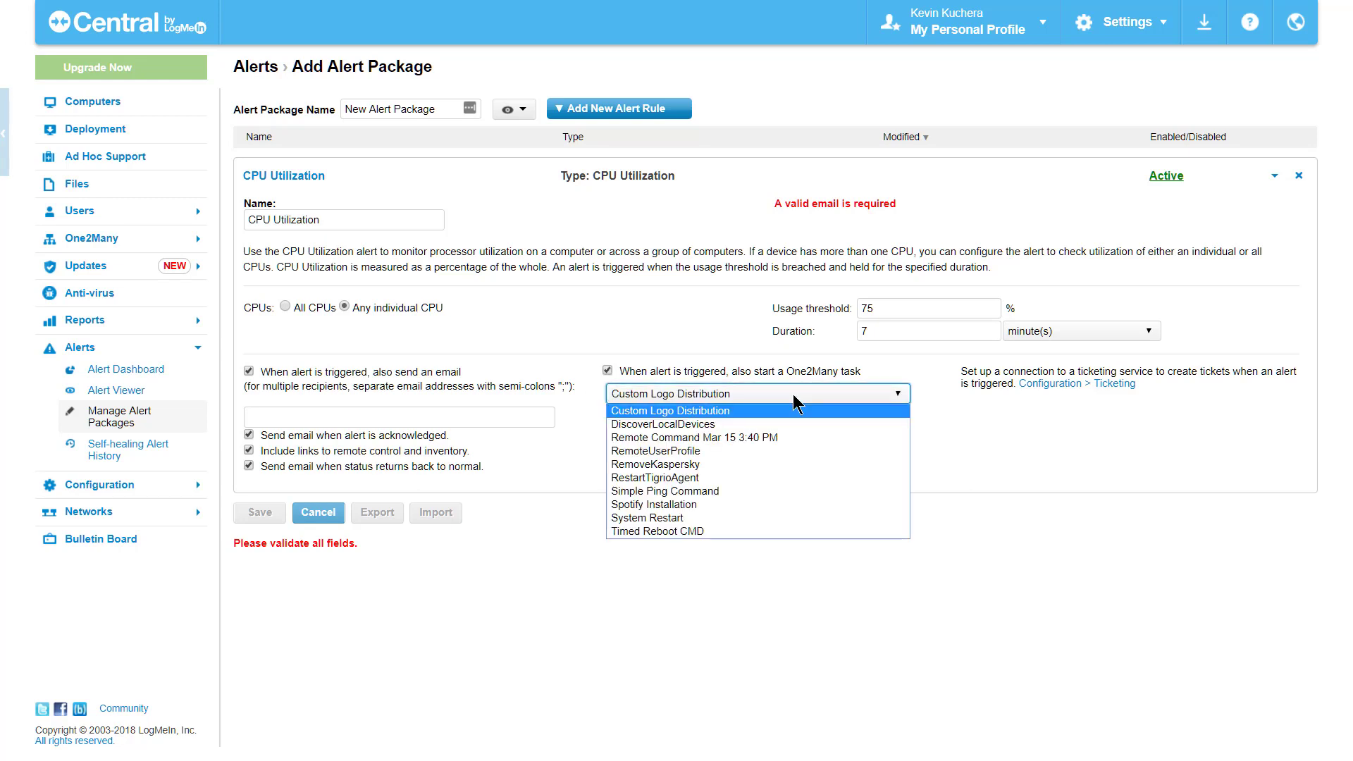
click(755, 519)
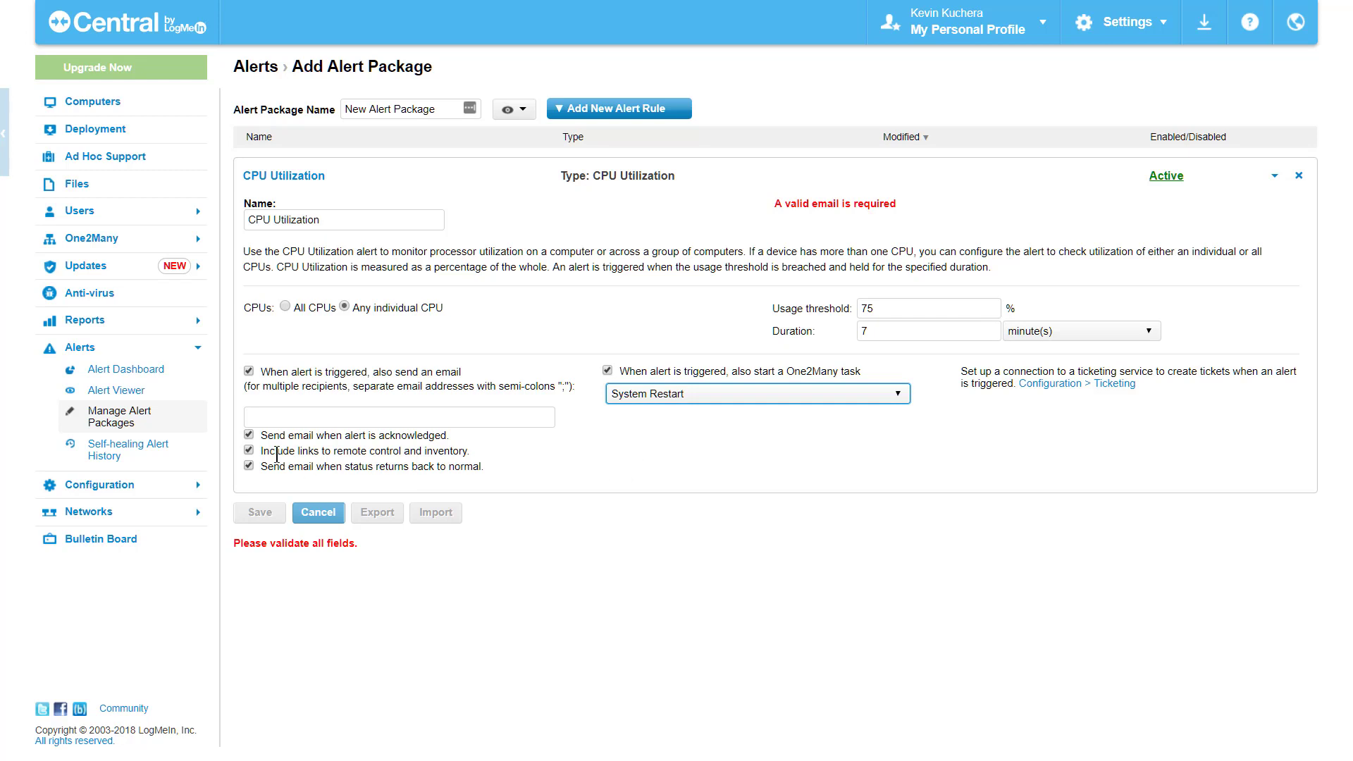
Step: Show all completed self-healing tasks on the Self-healing Alert History page
click(176, 460)
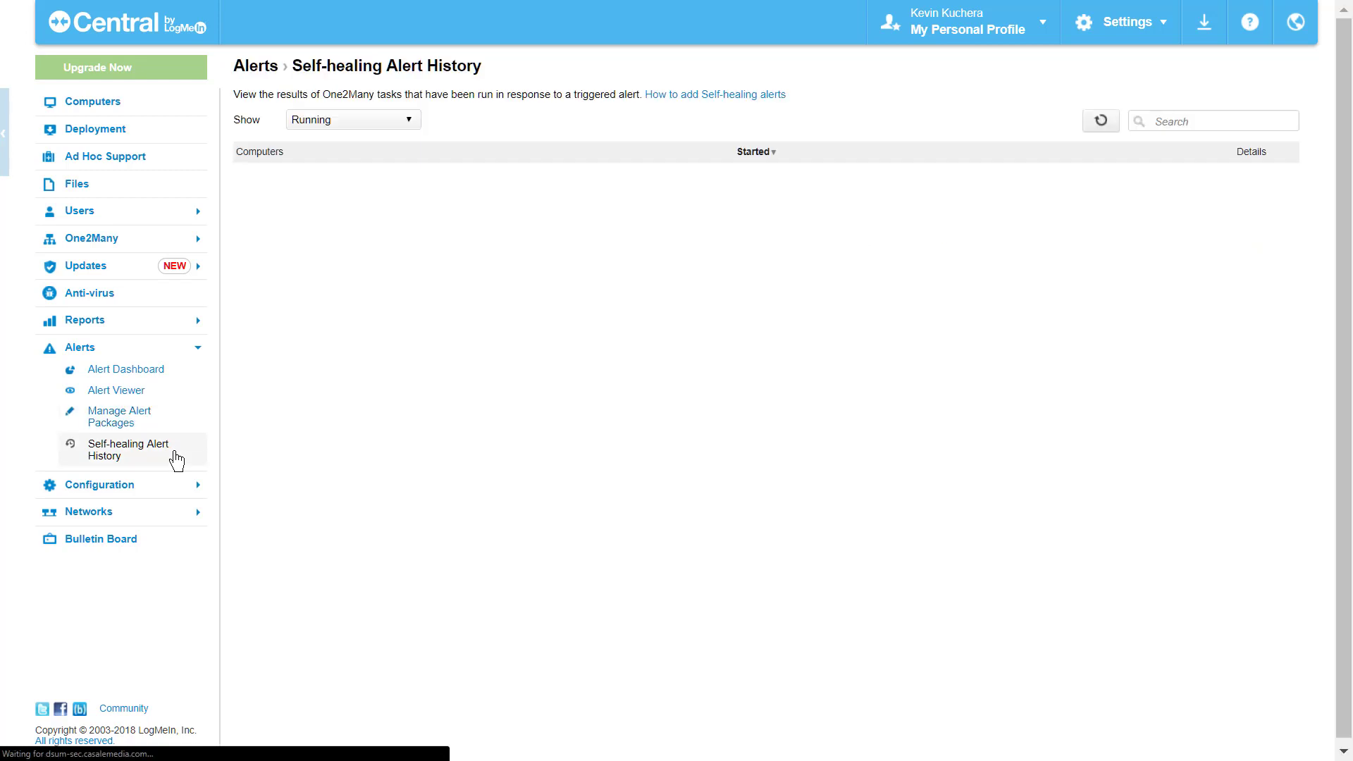
click(396, 120)
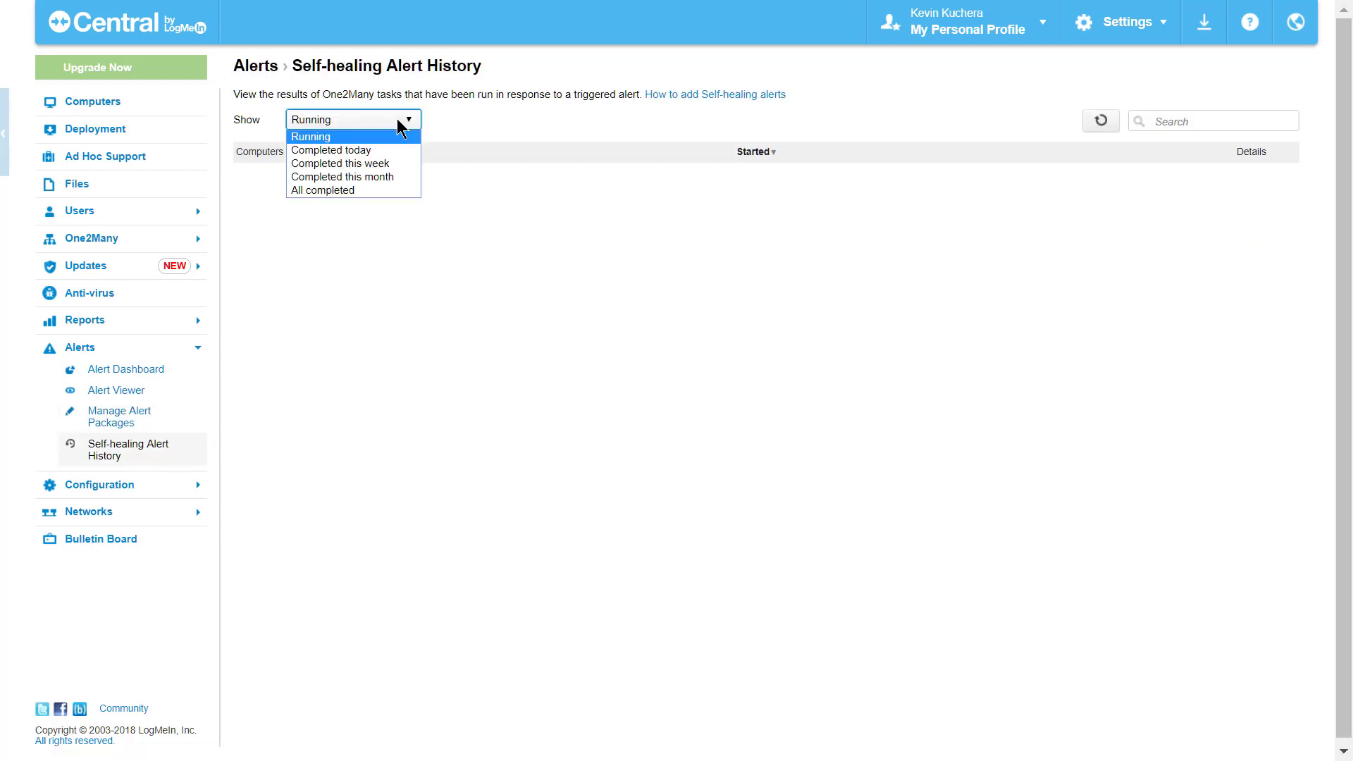
click(379, 188)
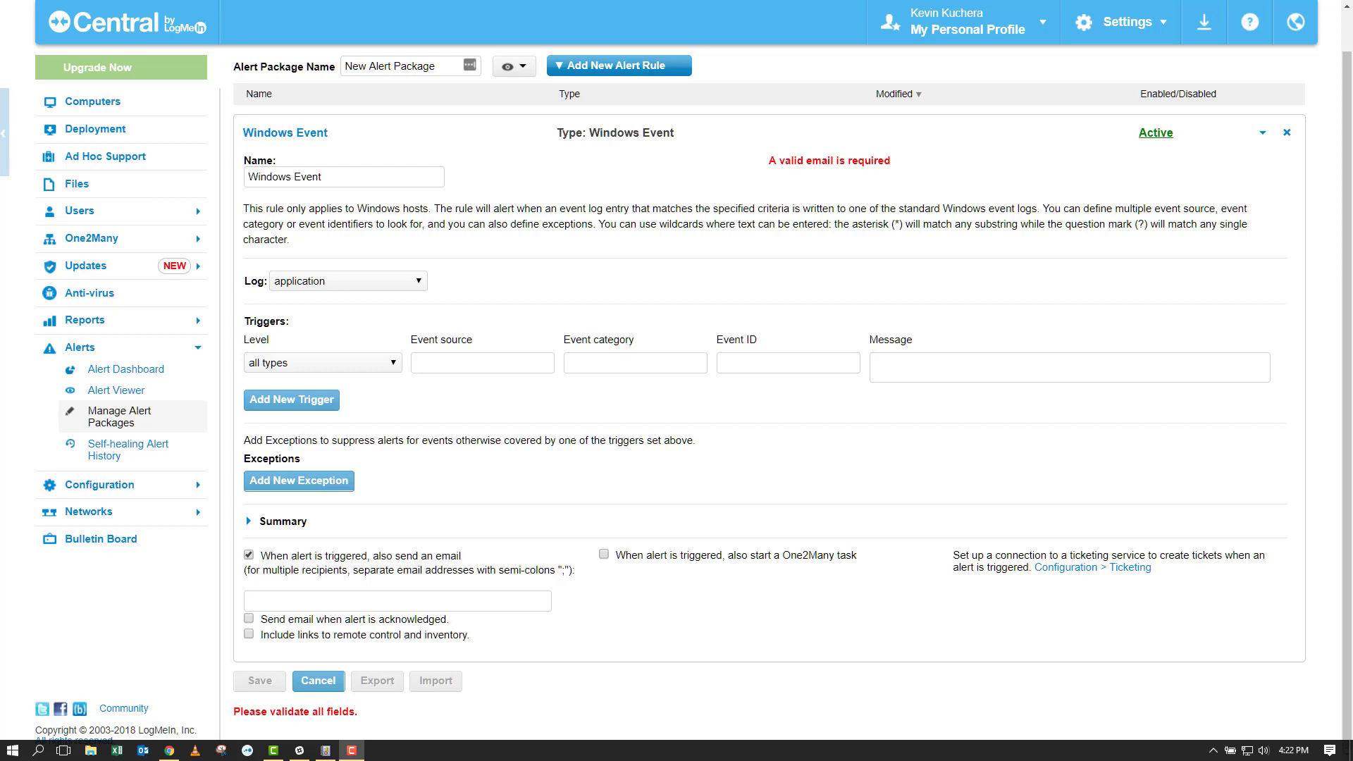
Step: Keep the application log and set the Windows Event rule's trigger level to information
click(424, 285)
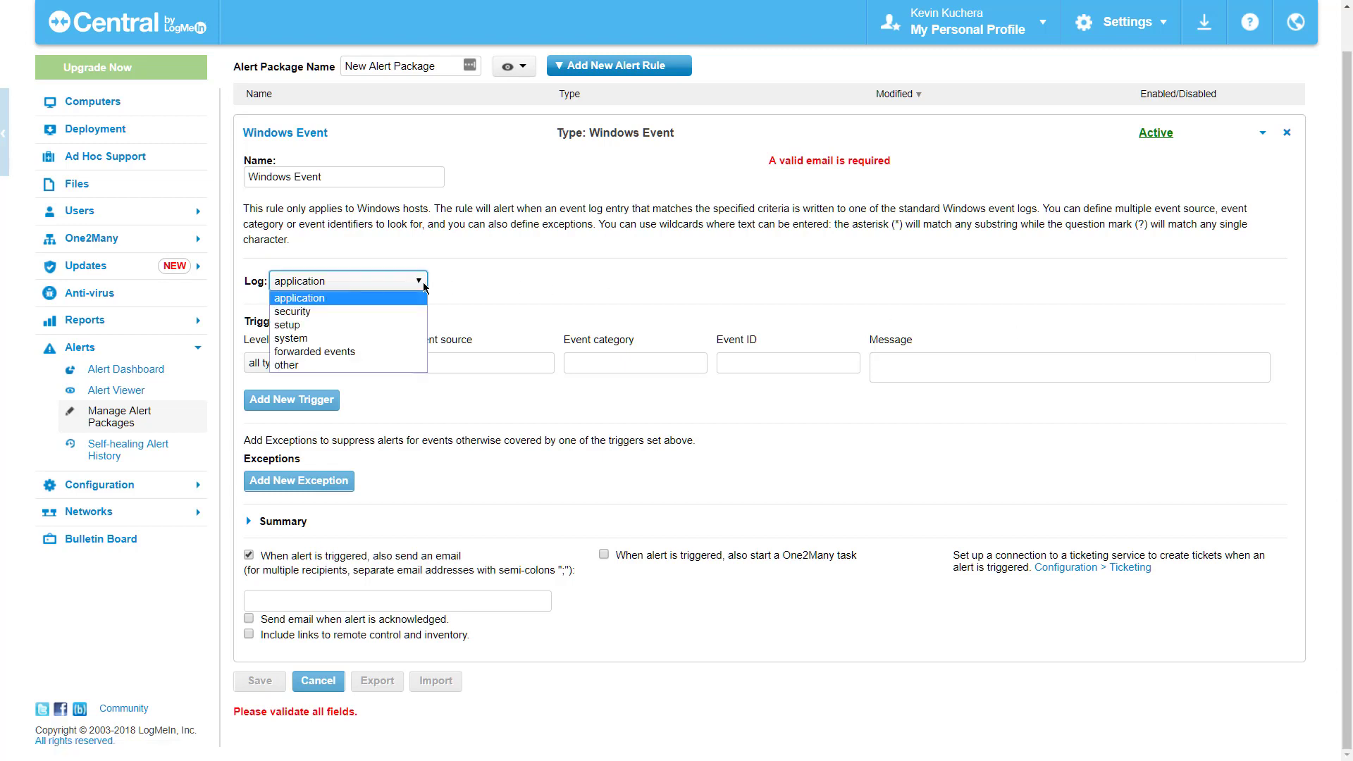
click(388, 303)
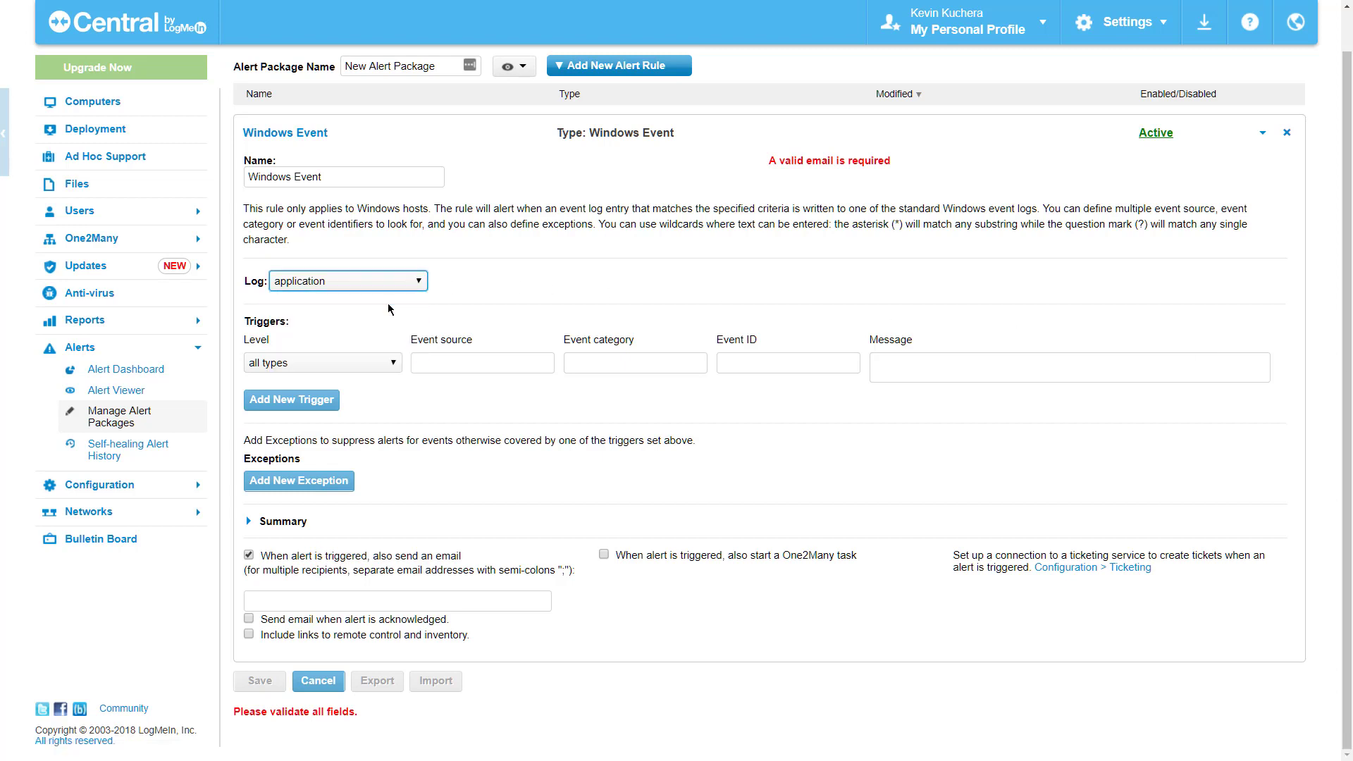
click(337, 358)
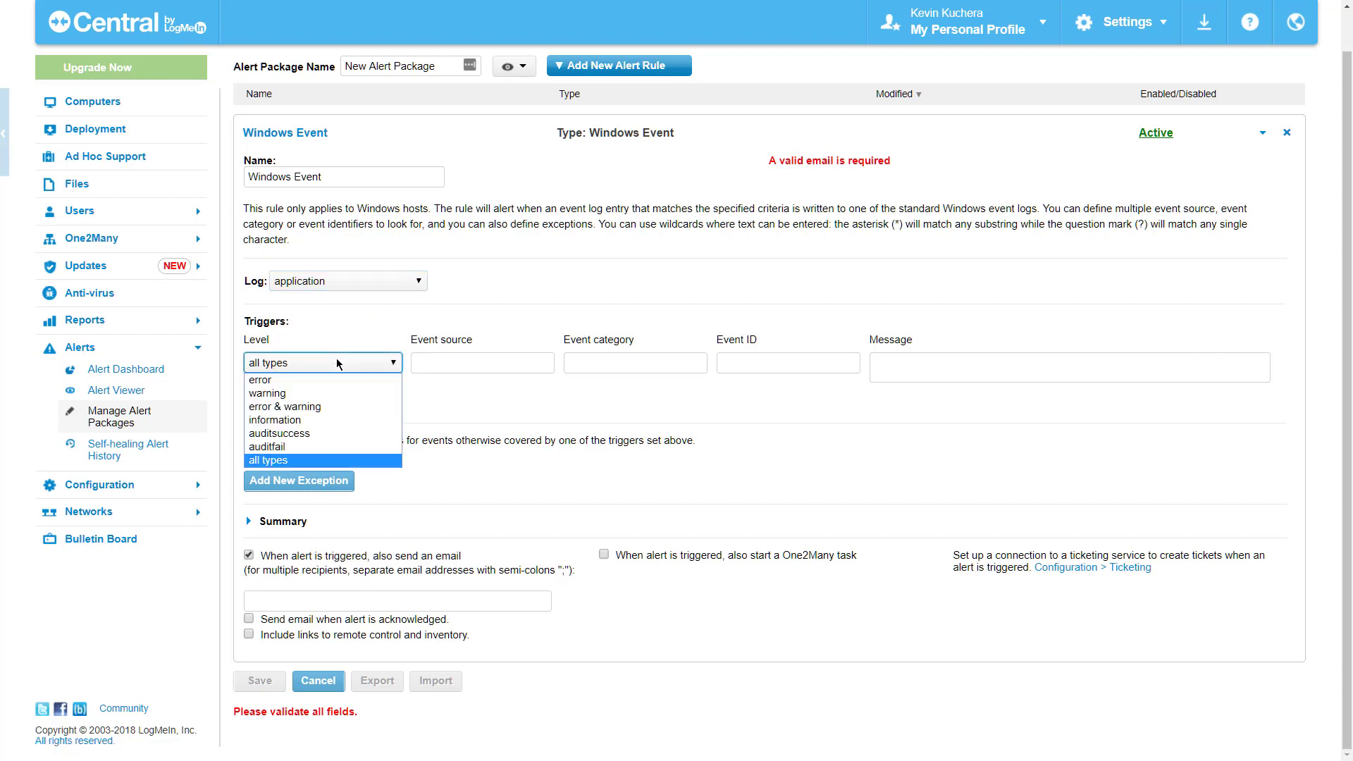
click(311, 421)
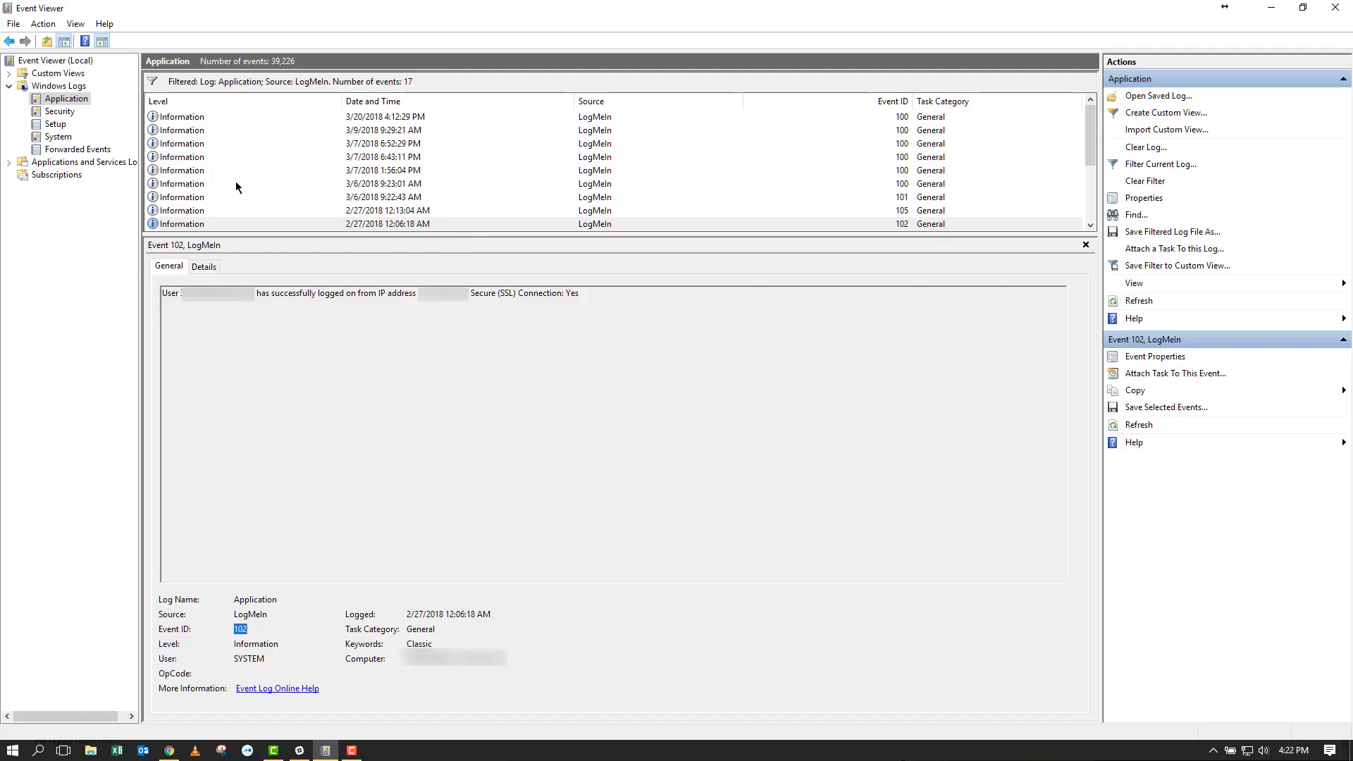
Step: In Event Viewer, select the LogMeIn event and highlight its Event ID, 102
click(359, 225)
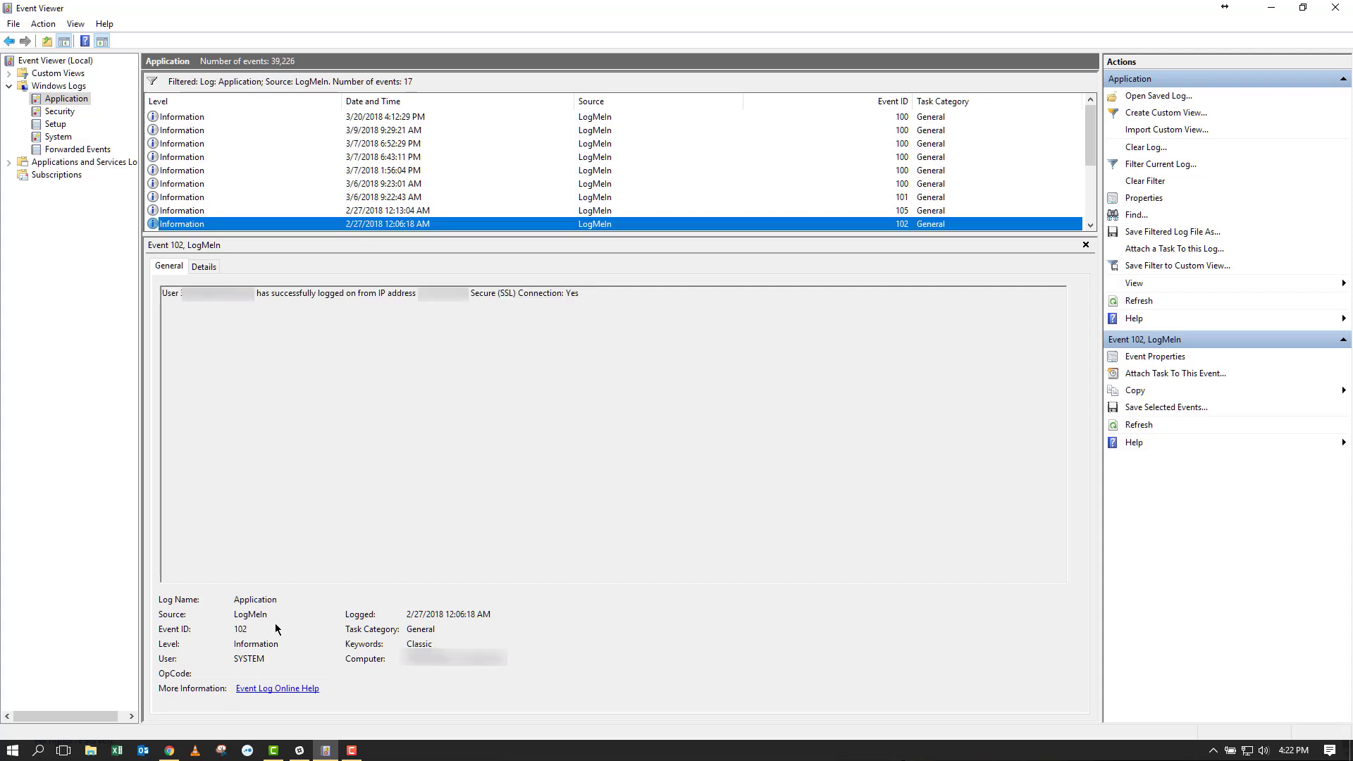
drag(254, 631, 231, 630)
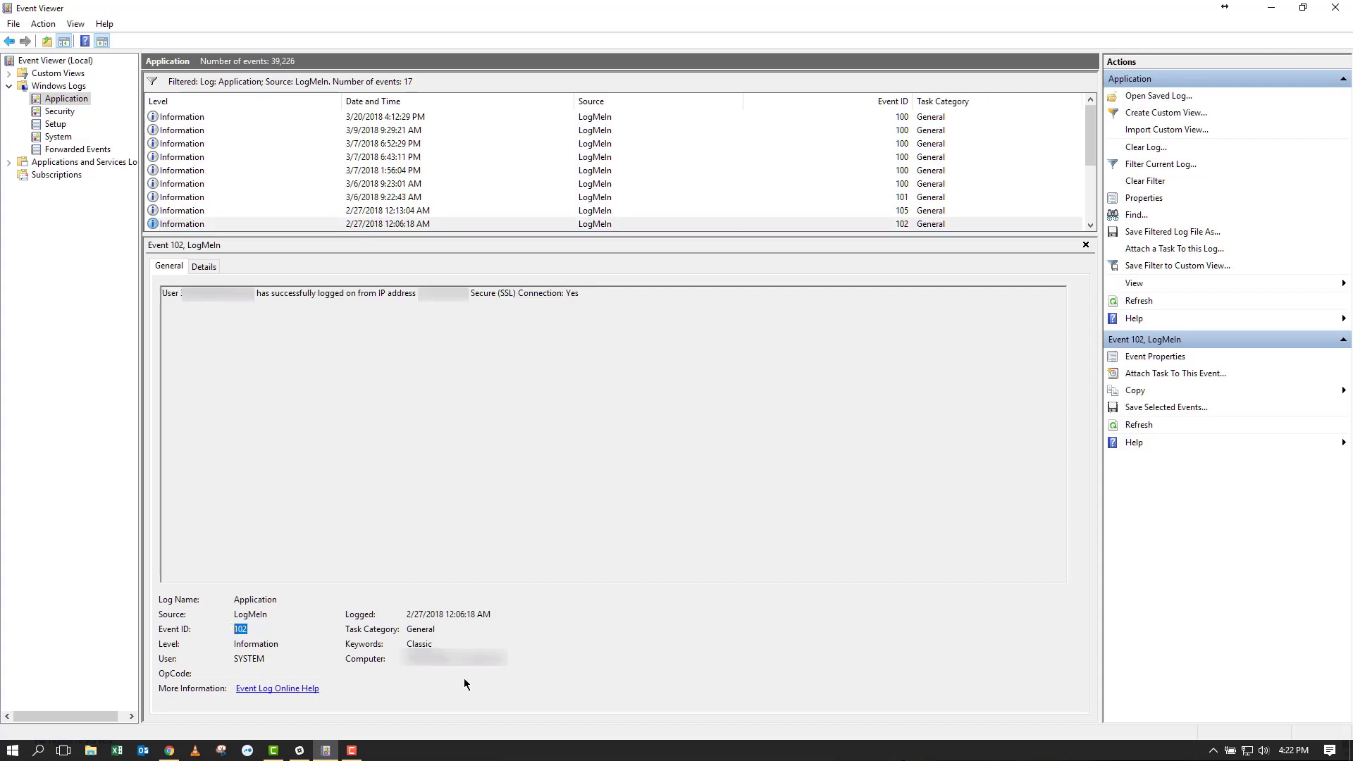
click(795, 457)
Step: Back in LogMeIn Central, set the rule's event source to LogMeIn and event ID to 102
click(276, 753)
click(169, 752)
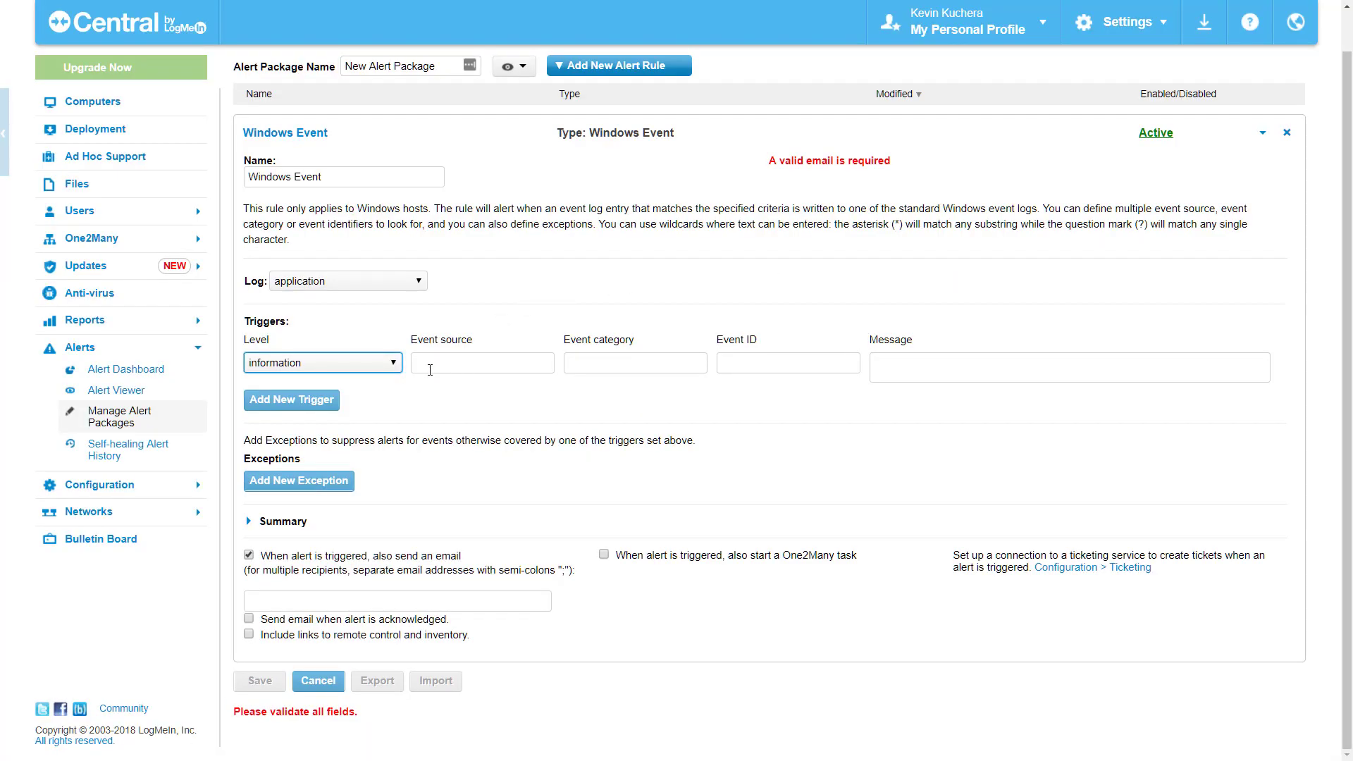
click(454, 369)
text(Log)
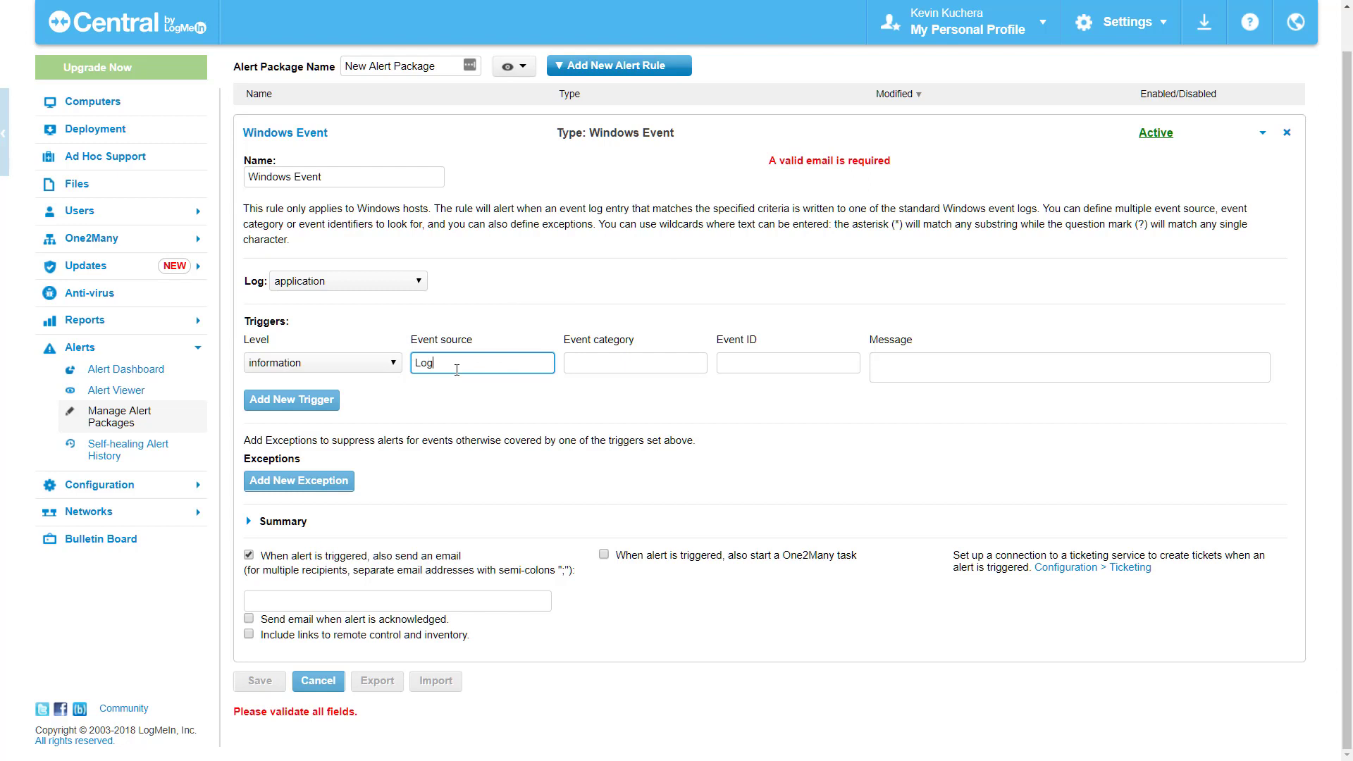
text(MeIn)
key(Tab)
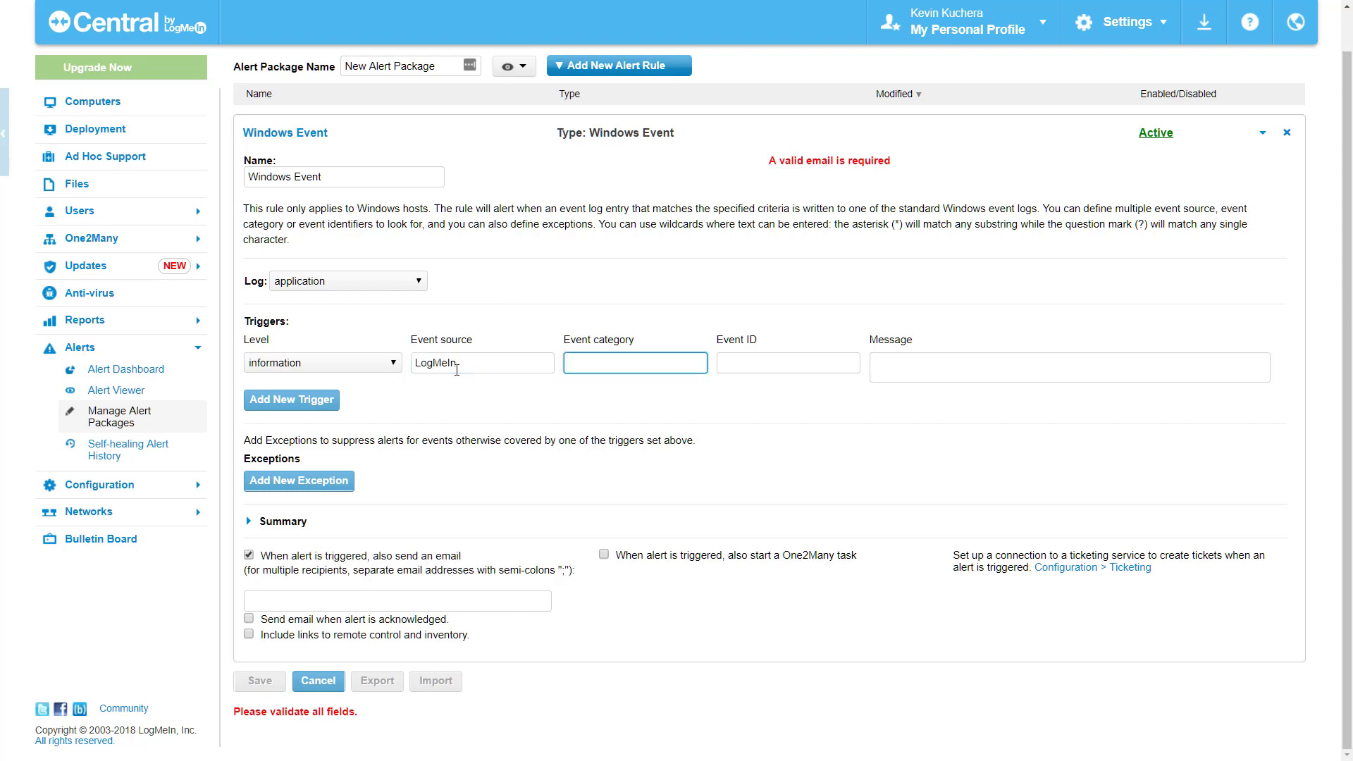
key(Tab)
text(102)
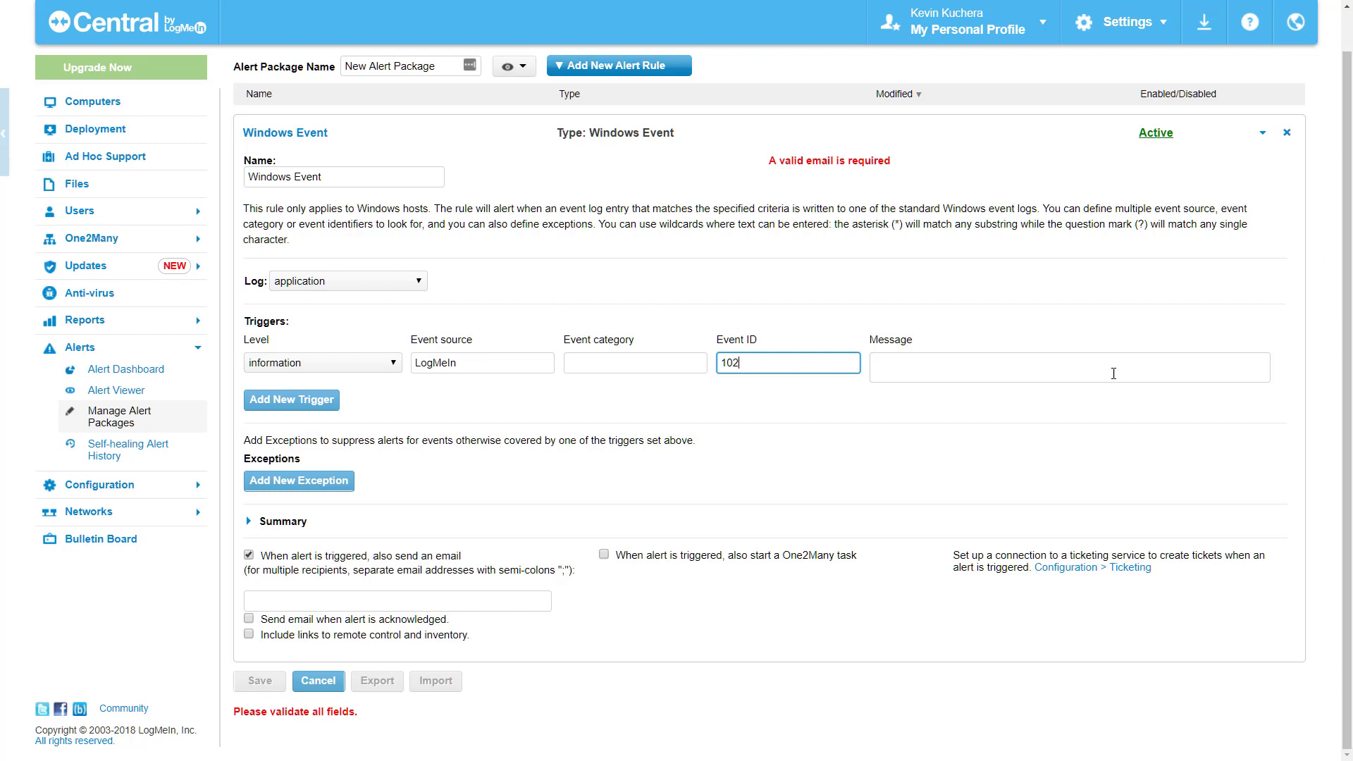
click(1027, 485)
Step: Rename the Windows Event rule to 'LogMeIn Connection'
triple_click(350, 176)
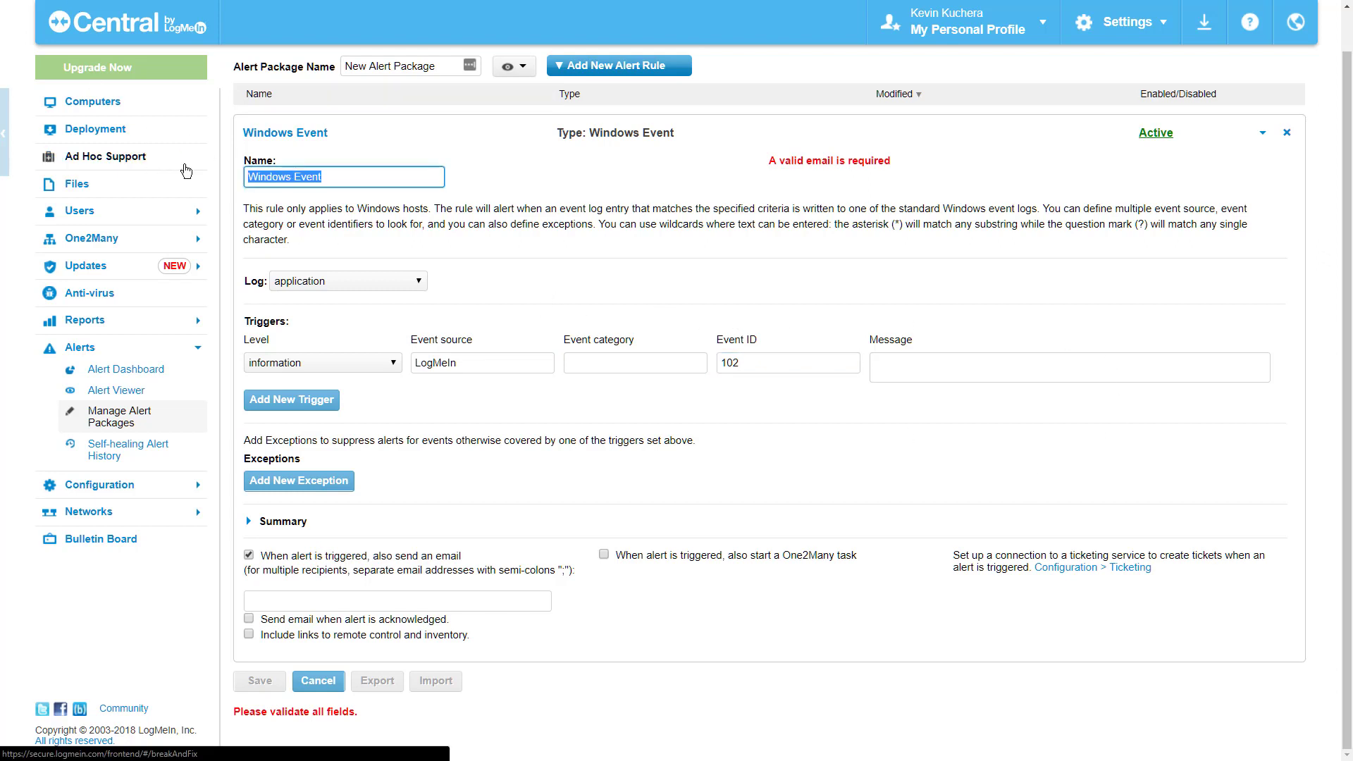
text(LogMeIn Connection)
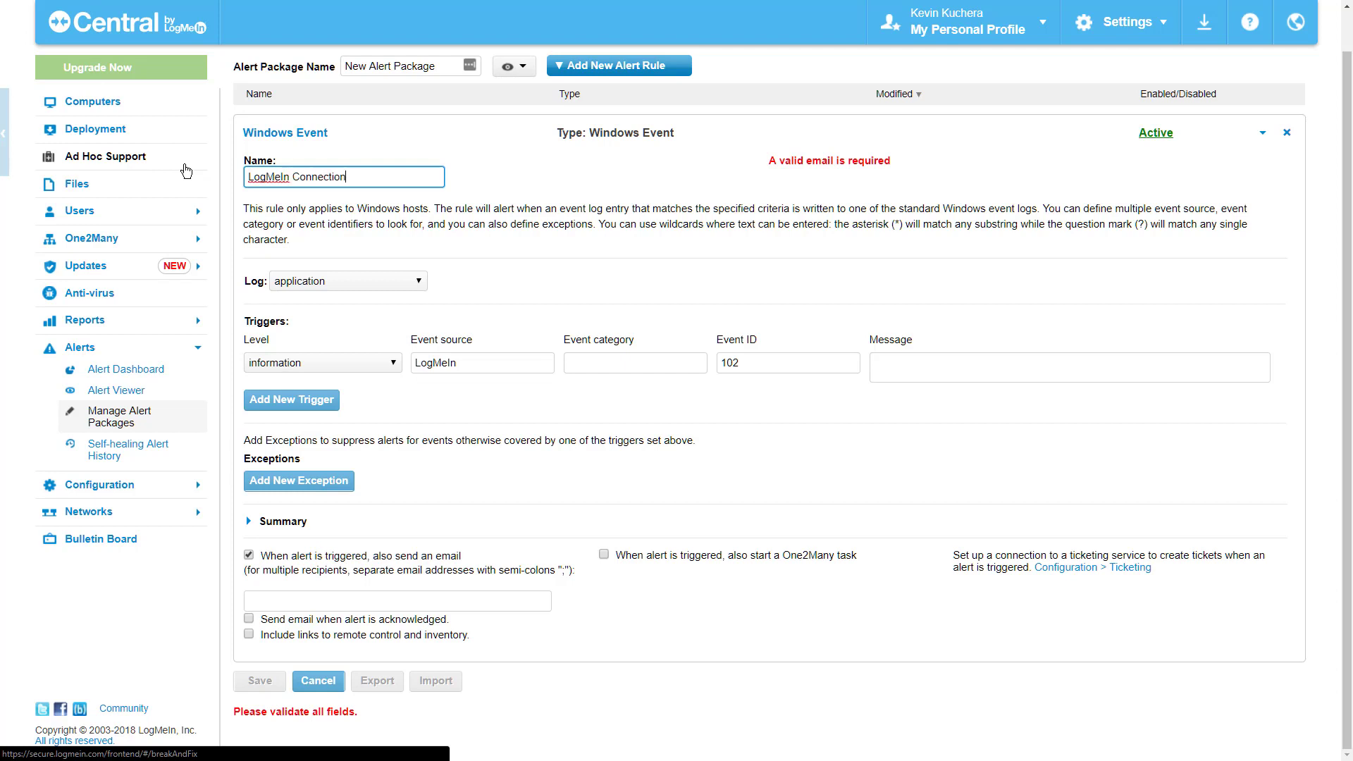
click(957, 153)
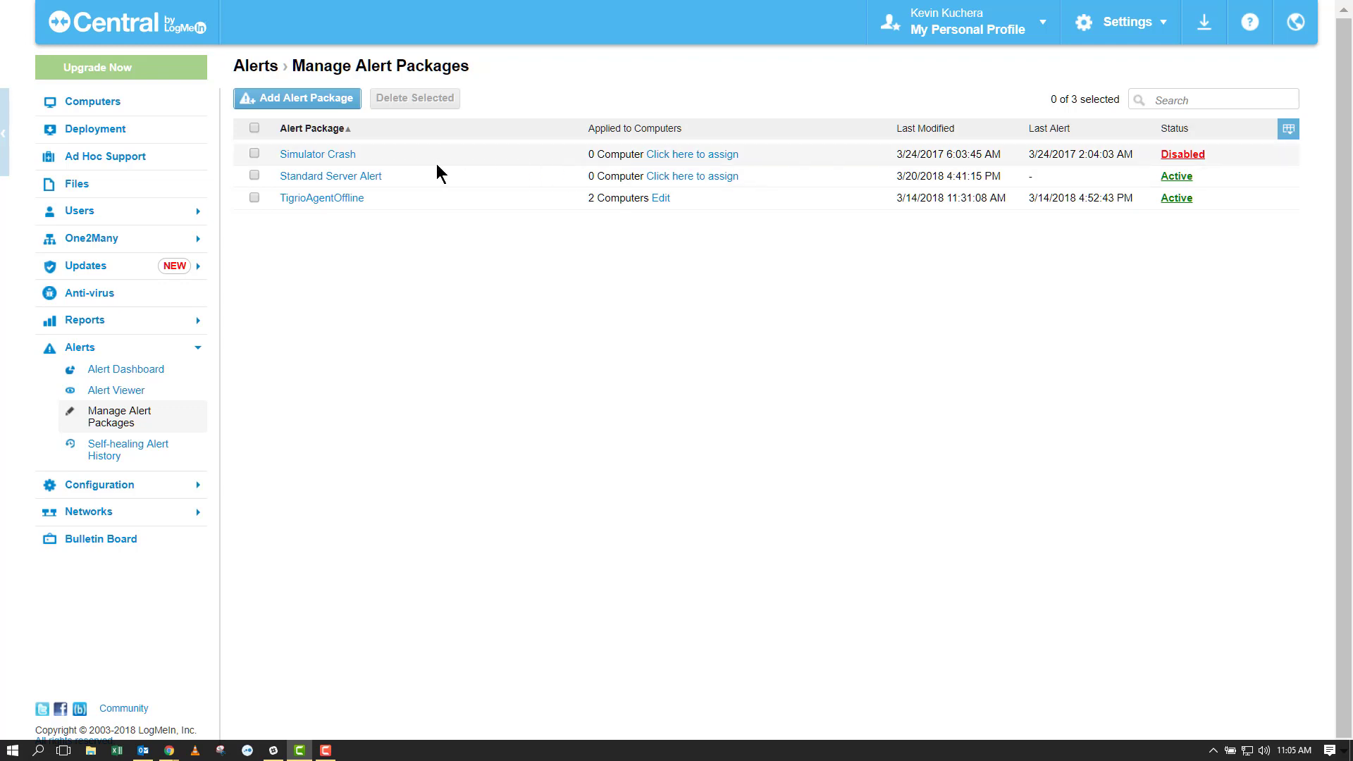
Step: Export the Standard Server Alert package's rules as an XML file, then return to the package list
click(325, 180)
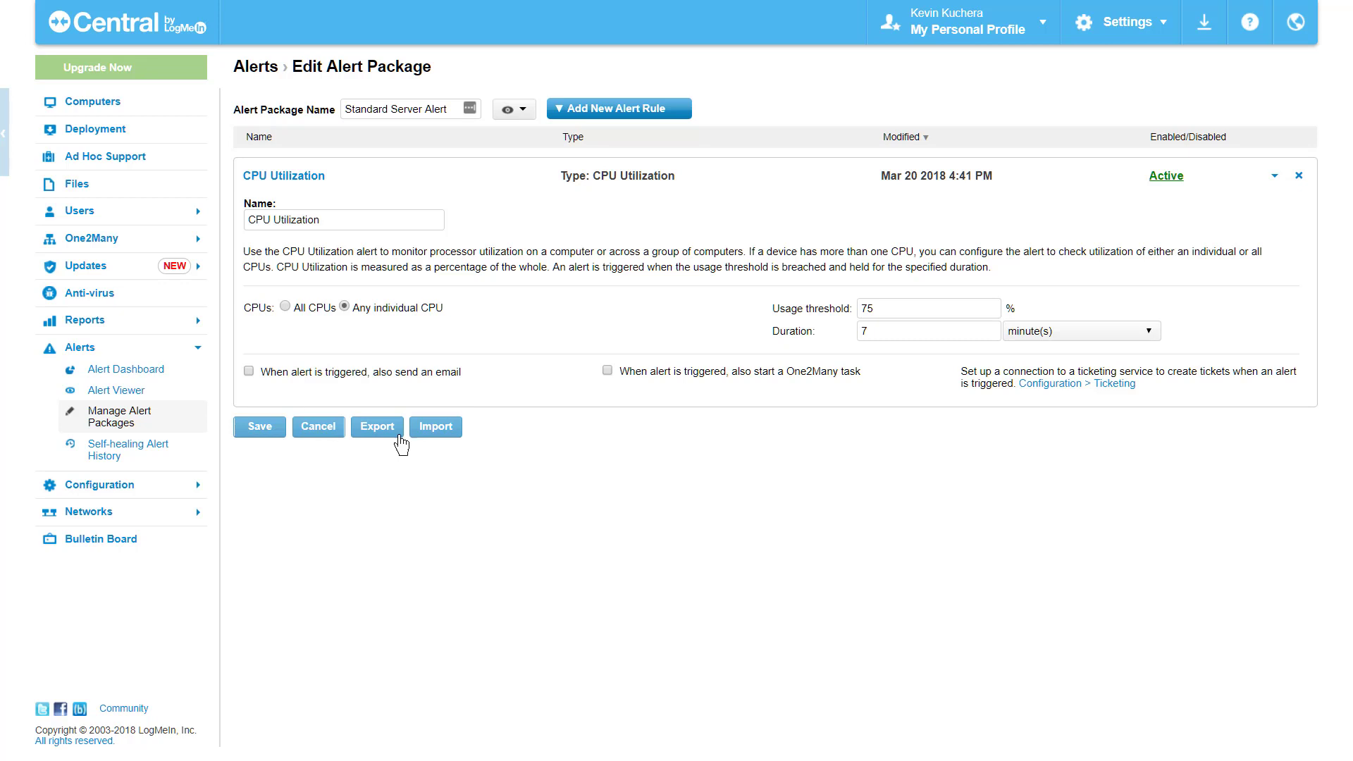
click(381, 431)
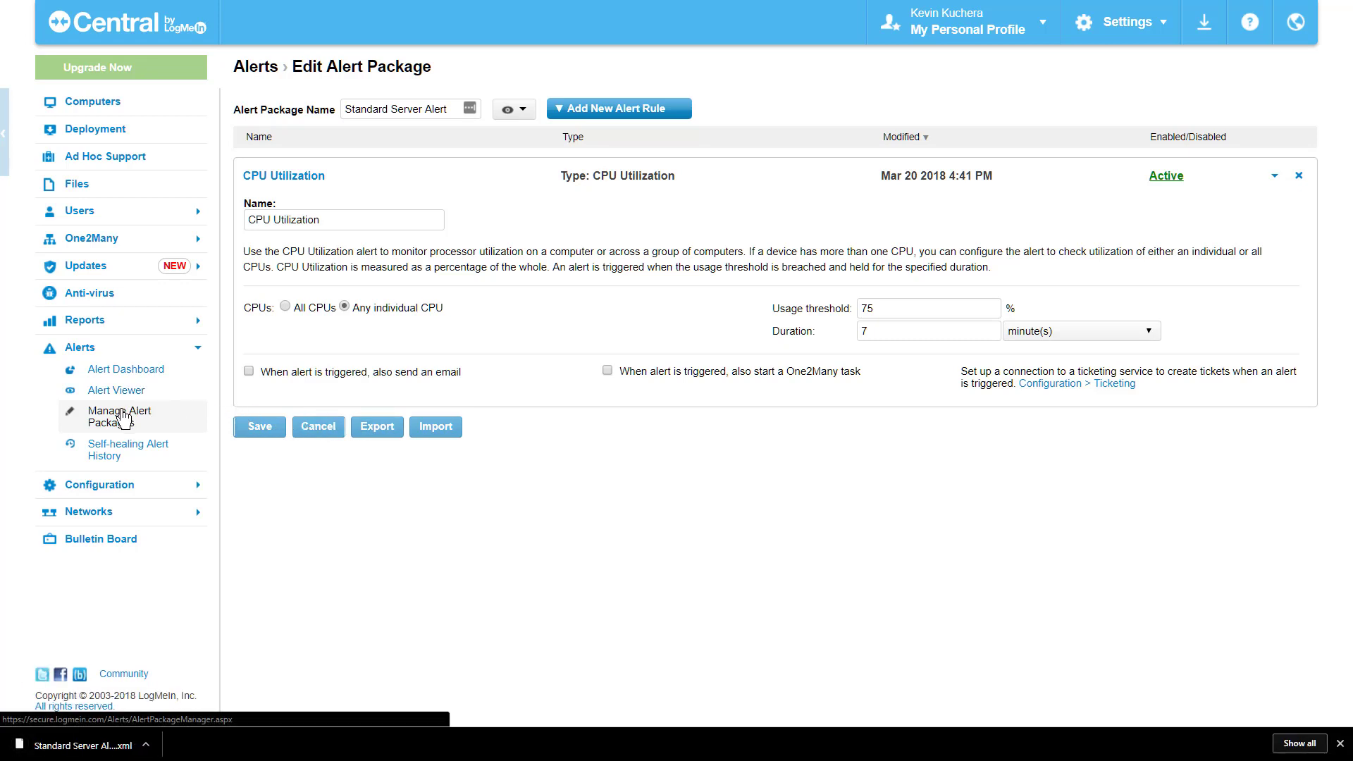
click(124, 416)
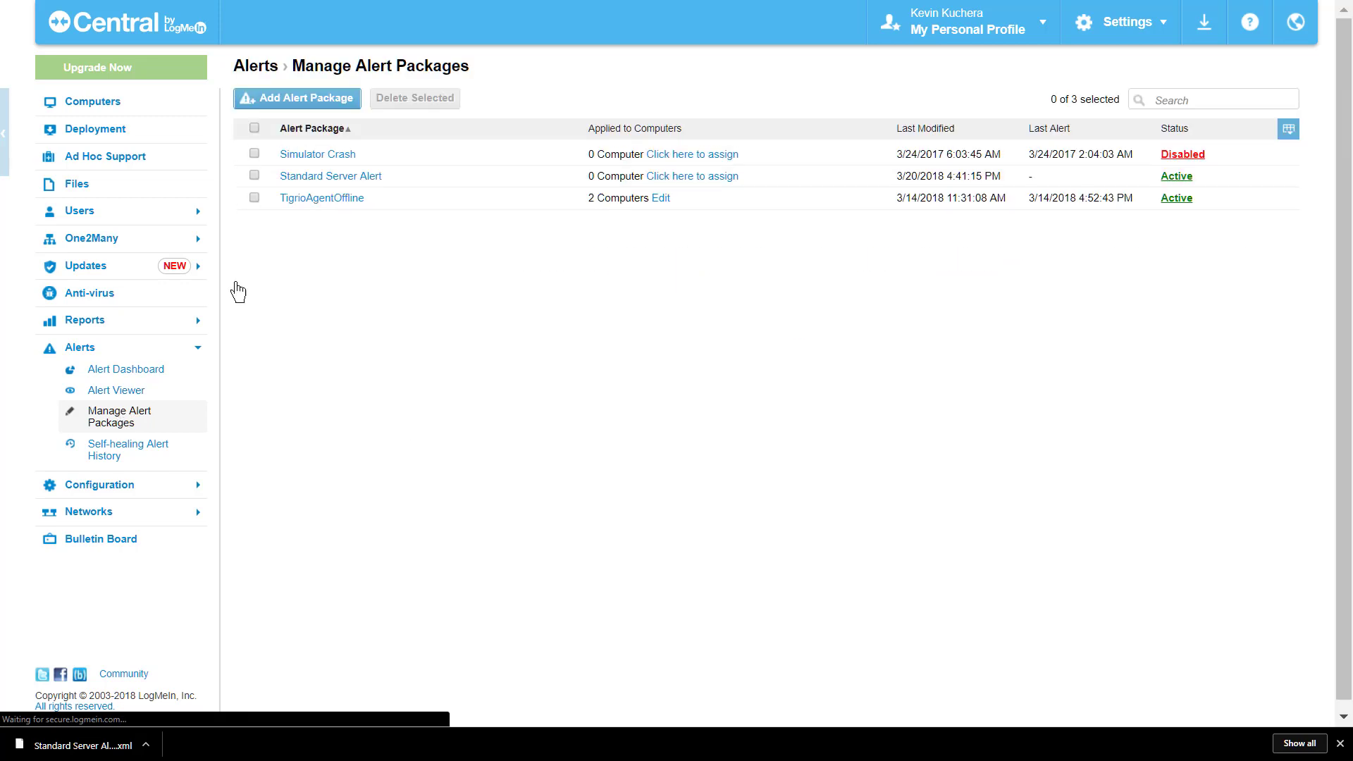
Step: Start a new alert package and import the rules from Standard Server Alert.xml
click(302, 103)
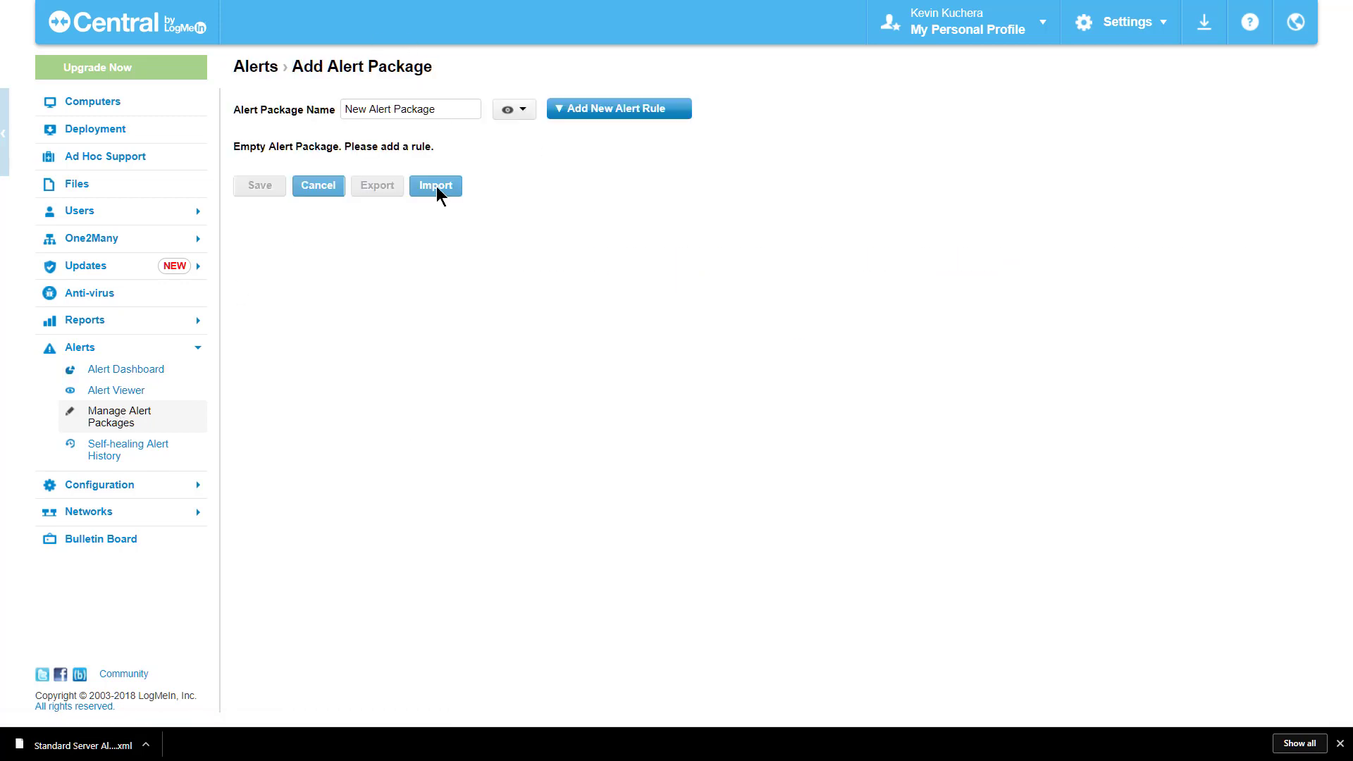
click(435, 185)
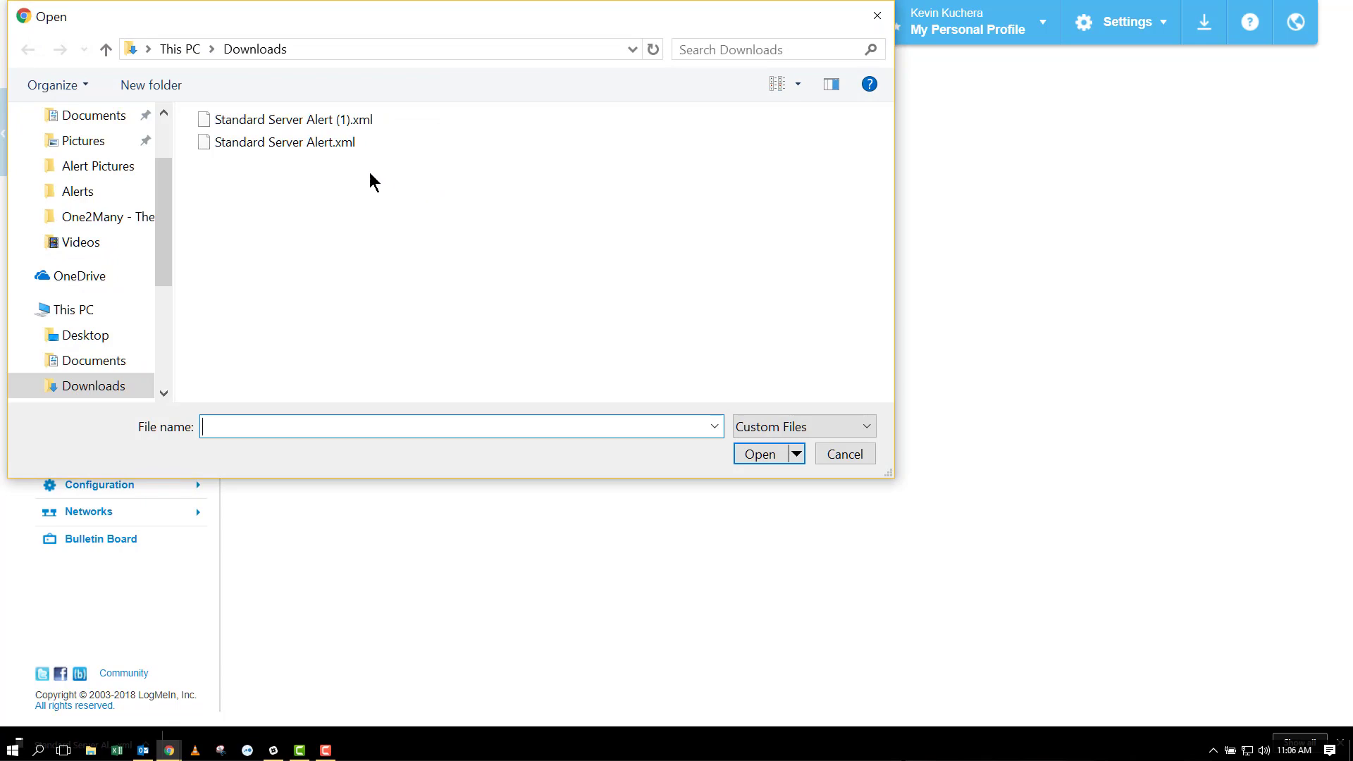
double_click(280, 141)
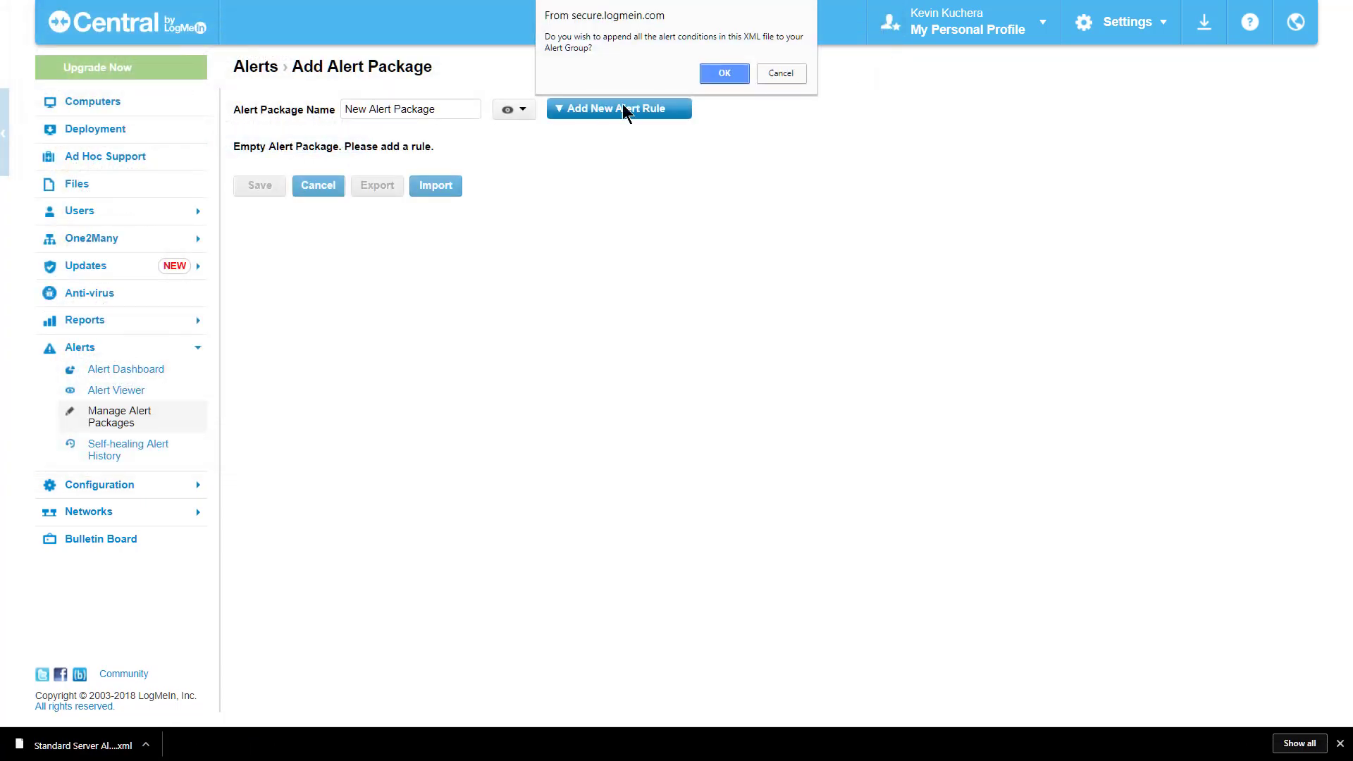
click(709, 75)
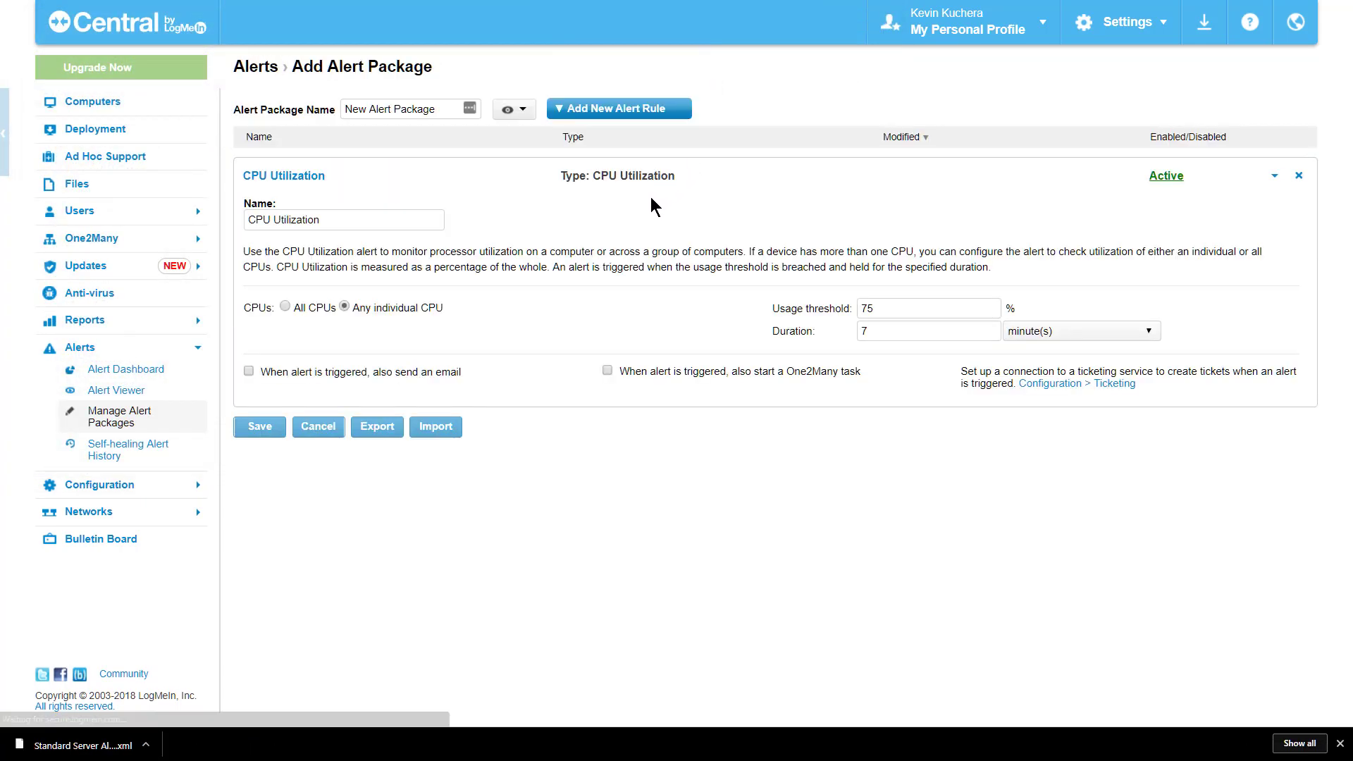
Step: Add a Service alert rule with its service name, then save New Alert Package
click(561, 110)
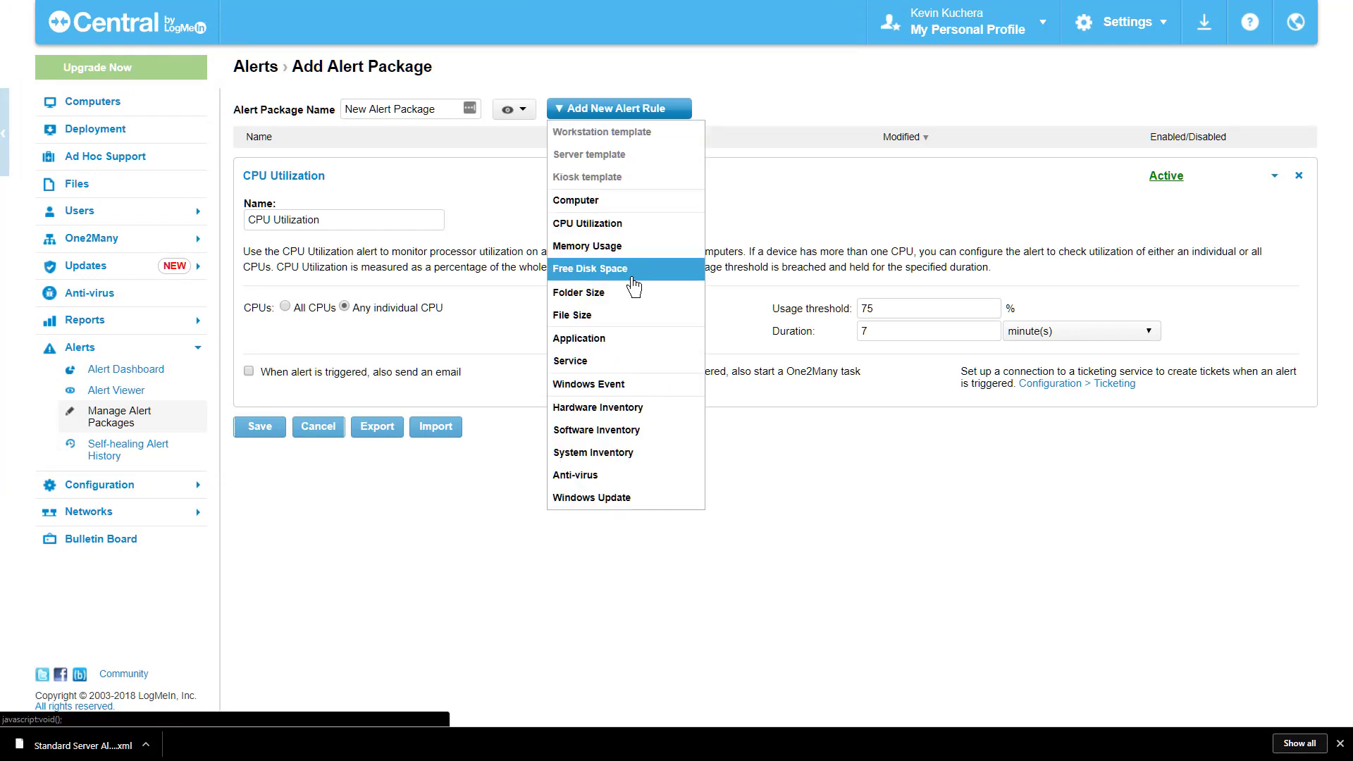
click(626, 360)
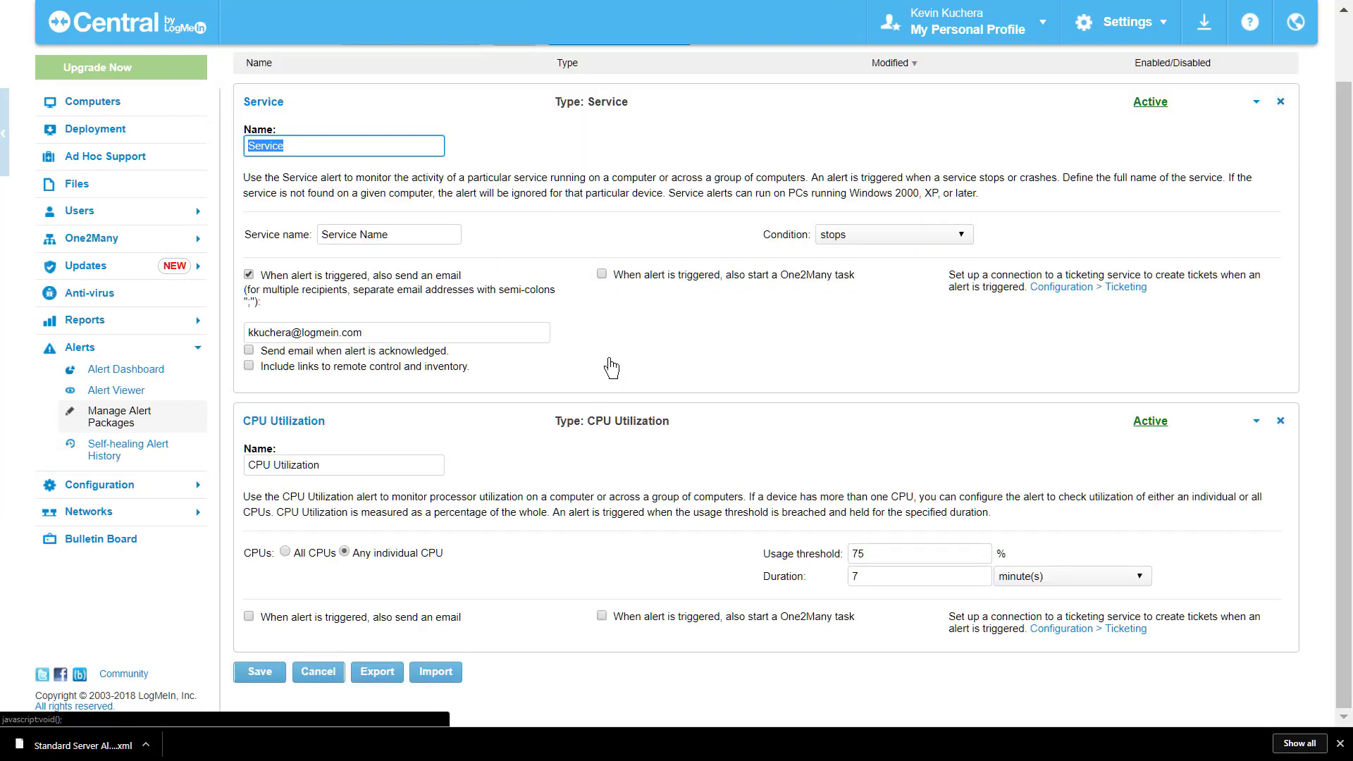
click(425, 235)
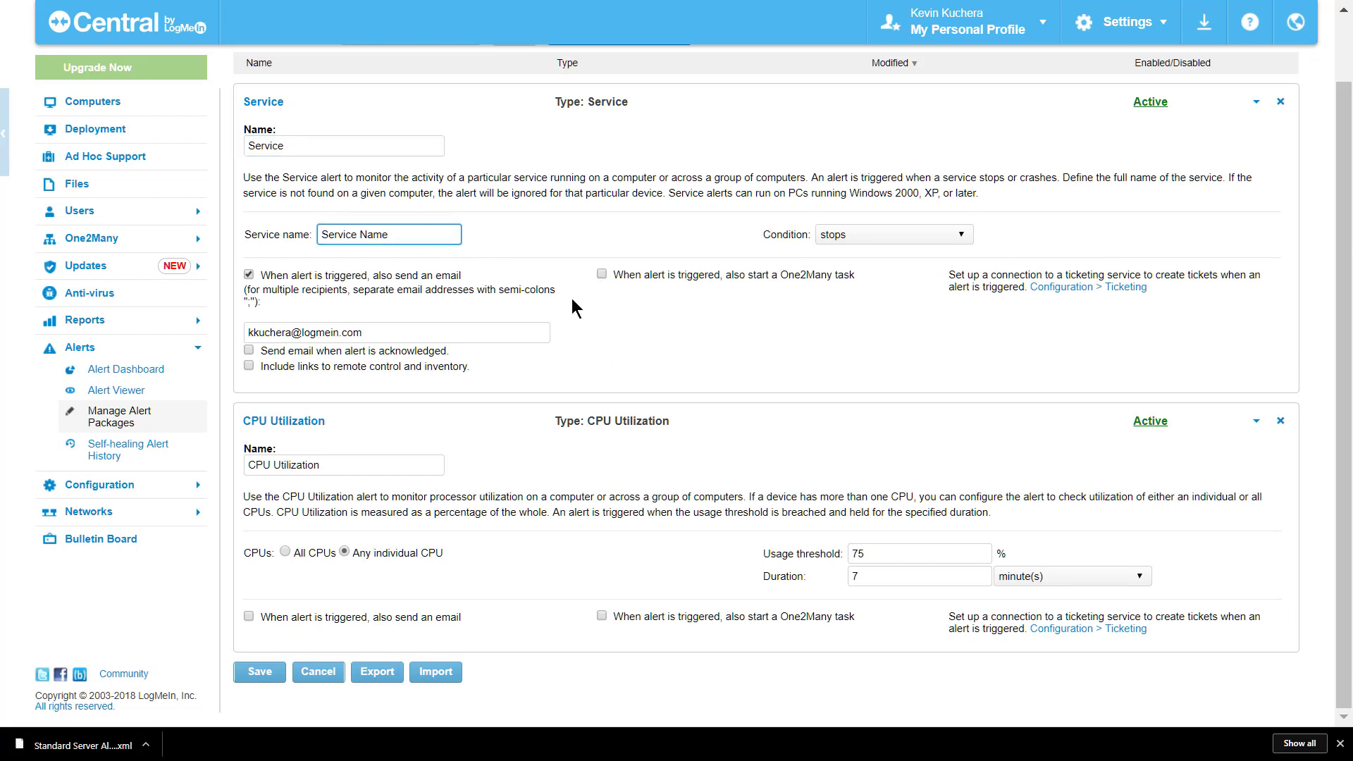
click(255, 678)
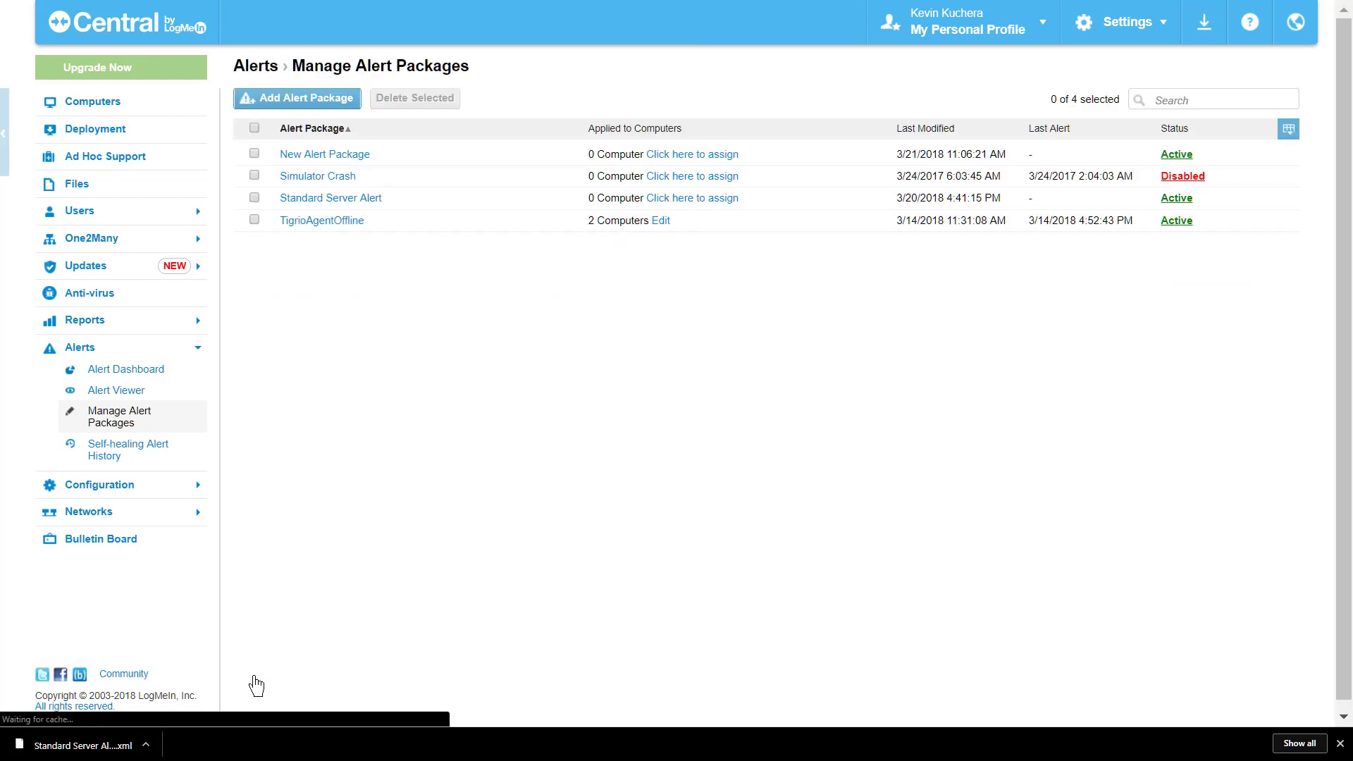
Step: Assign New Alert Package to the computer CENTCOM and save the assignment
click(685, 161)
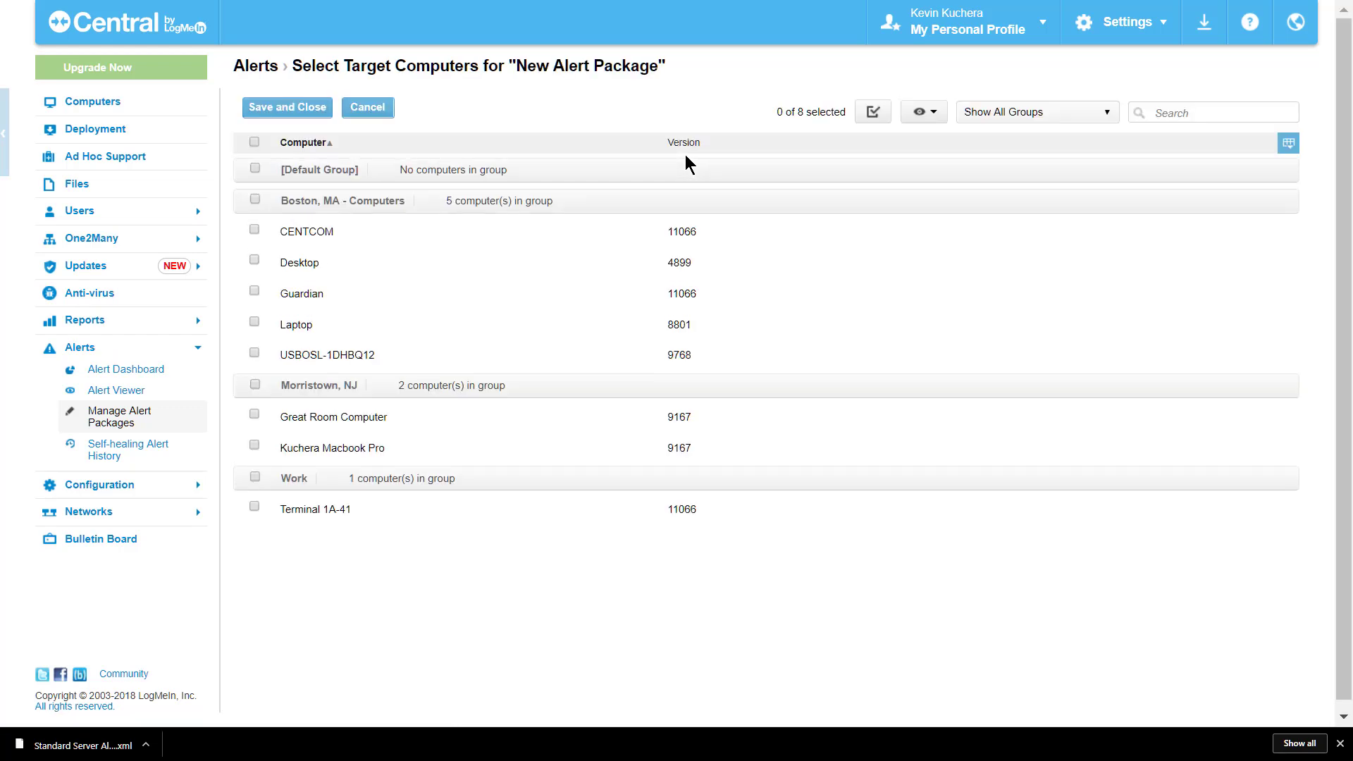
click(254, 232)
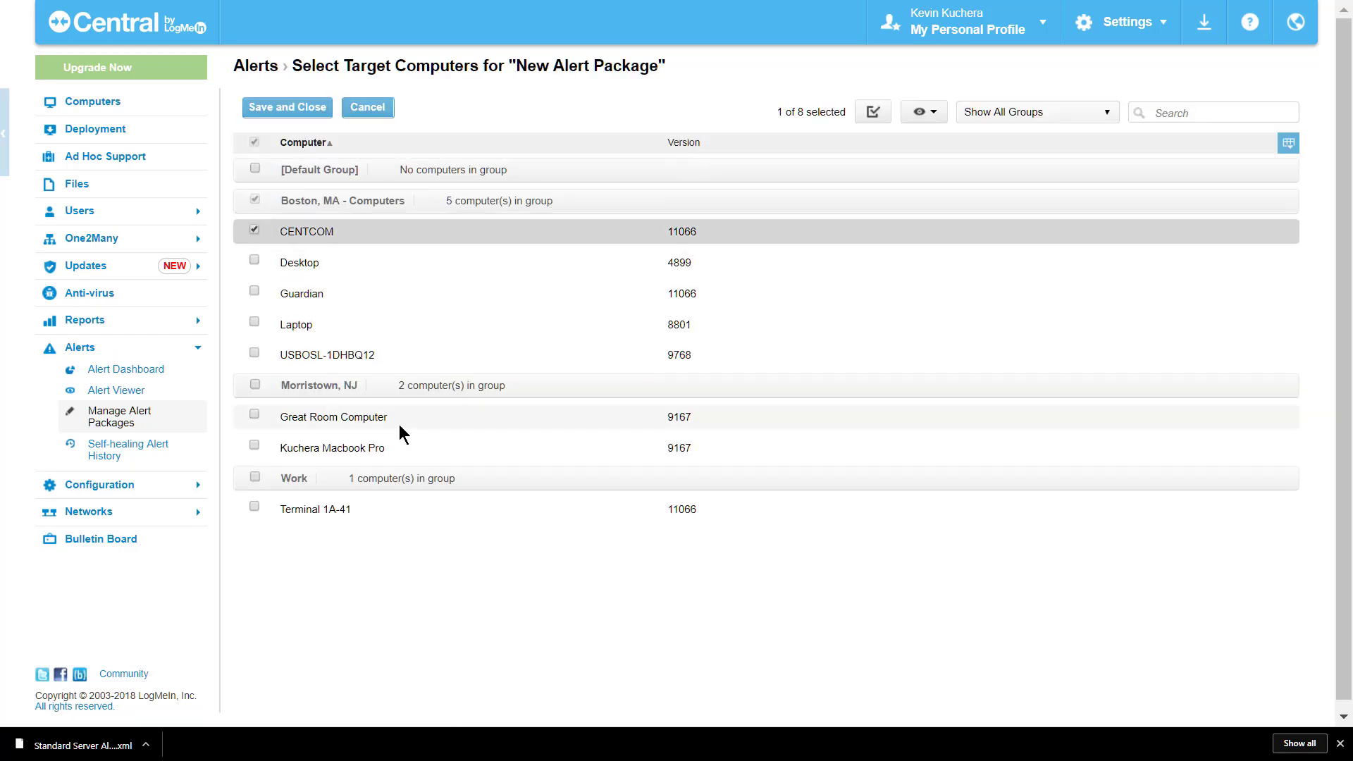
click(290, 108)
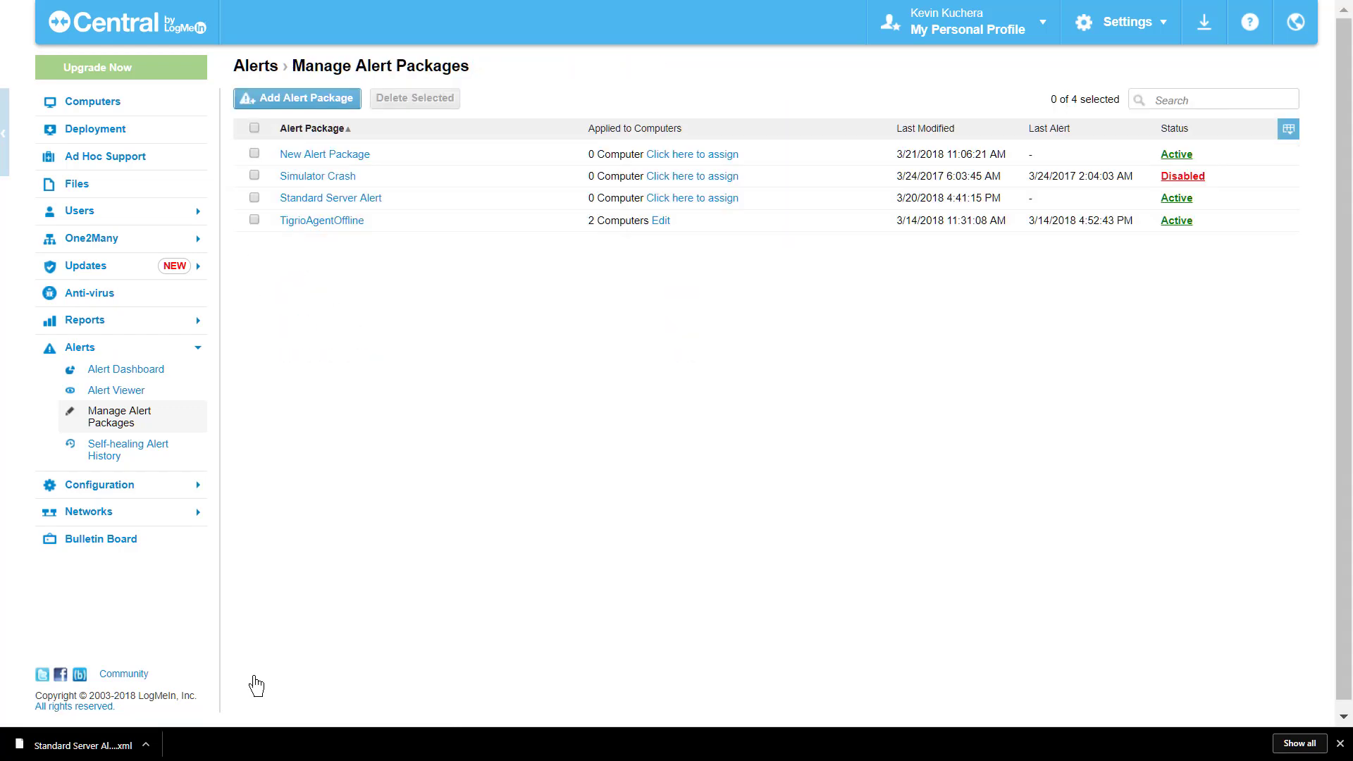